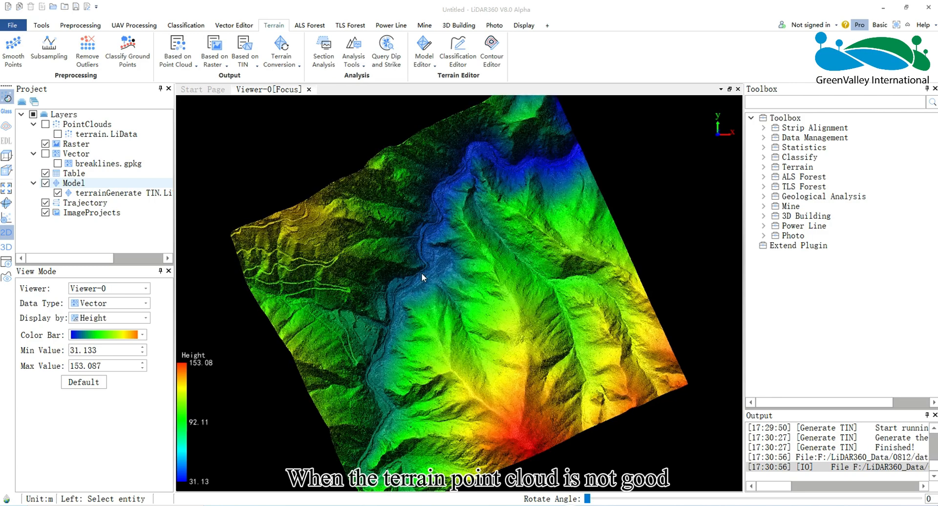
- Activate the LiTIN Editor and start editing the file terrainGenerate TIN.LiTin
drag(534, 256, 549, 403)
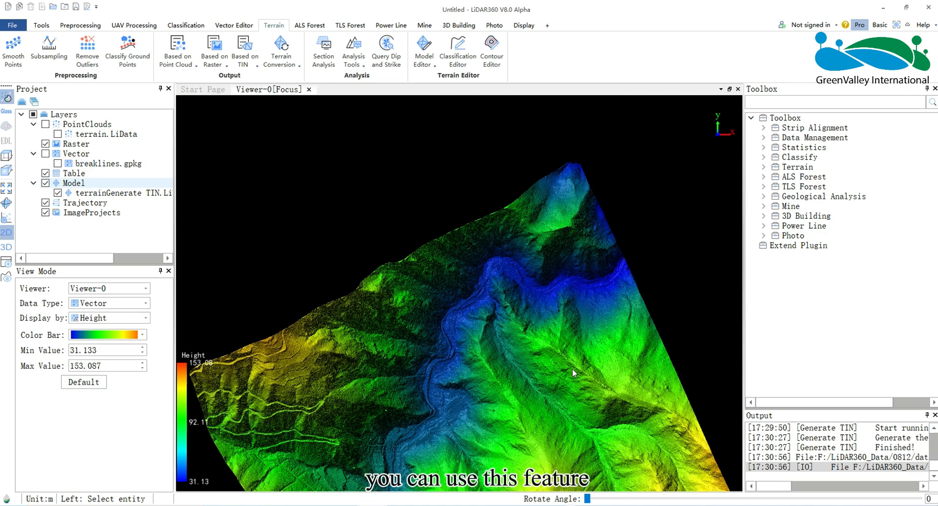
drag(589, 388, 594, 249)
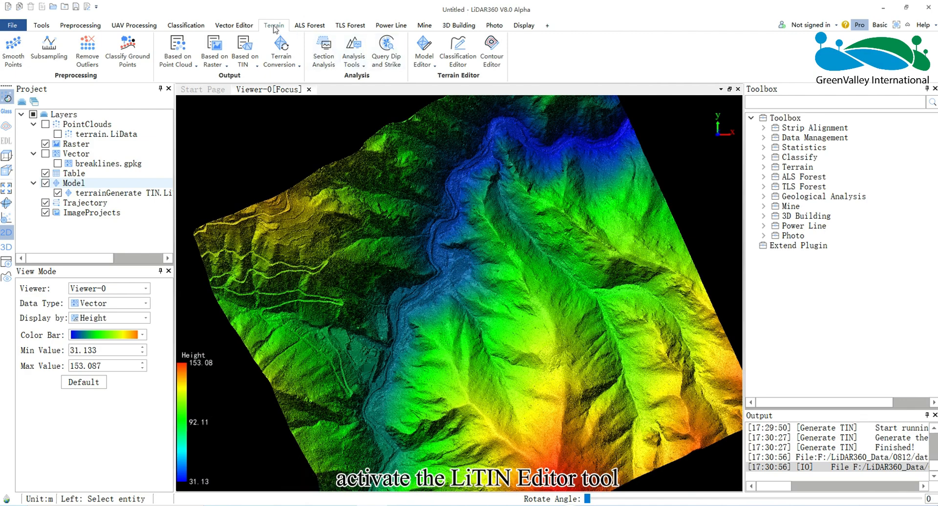
click(433, 62)
click(455, 89)
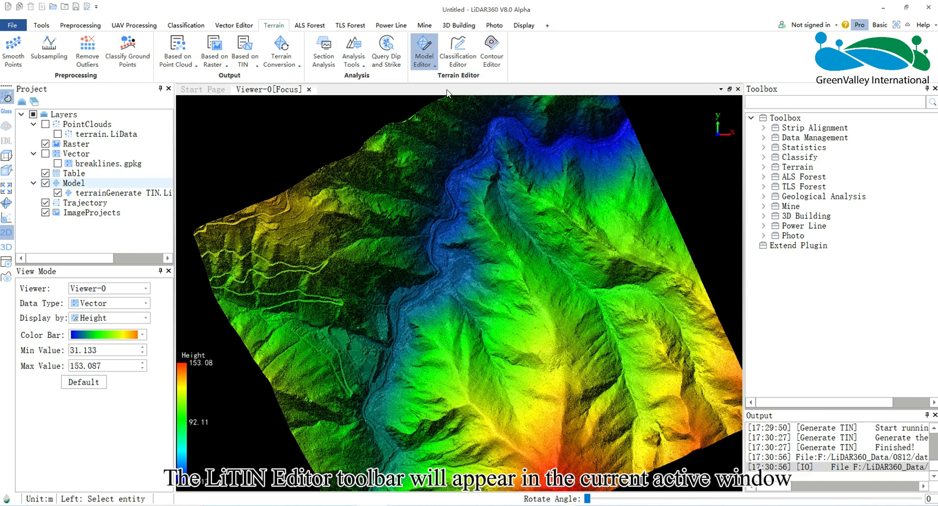
click(225, 105)
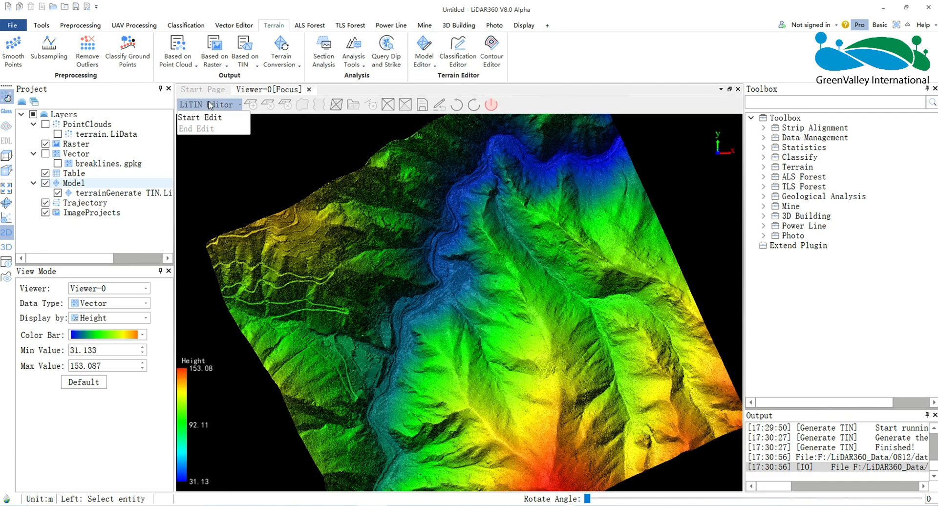
click(221, 118)
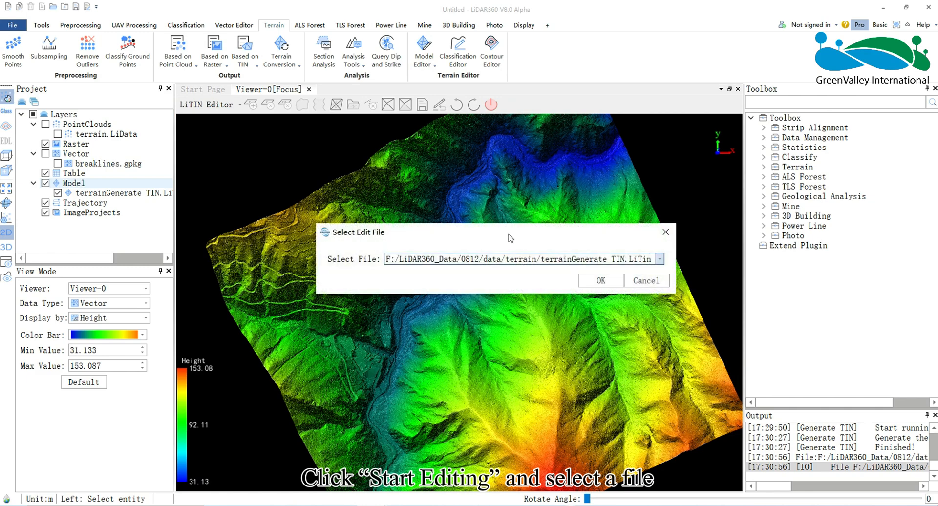
drag(413, 241, 404, 224)
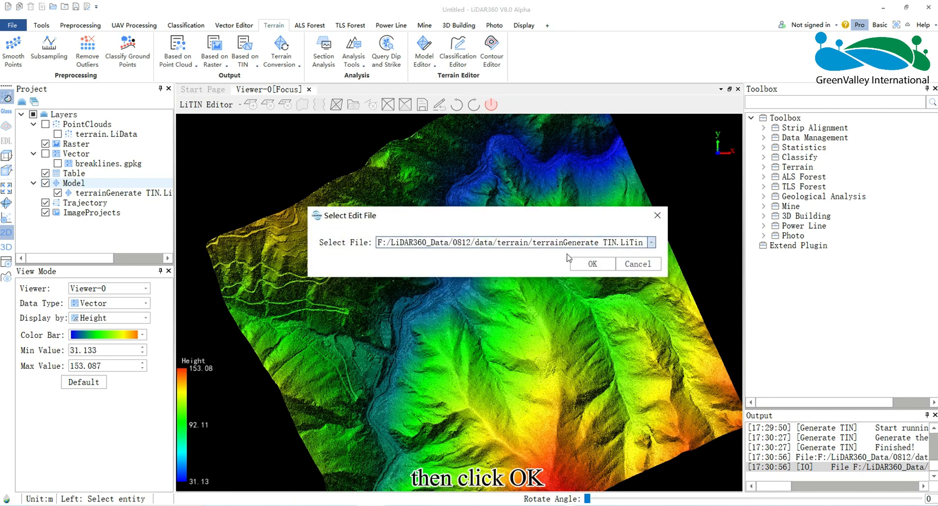
click(592, 265)
- Add two single TIN vertices inside the large flat patch west of the river, with the height source From Surface
drag(534, 177, 418, 356)
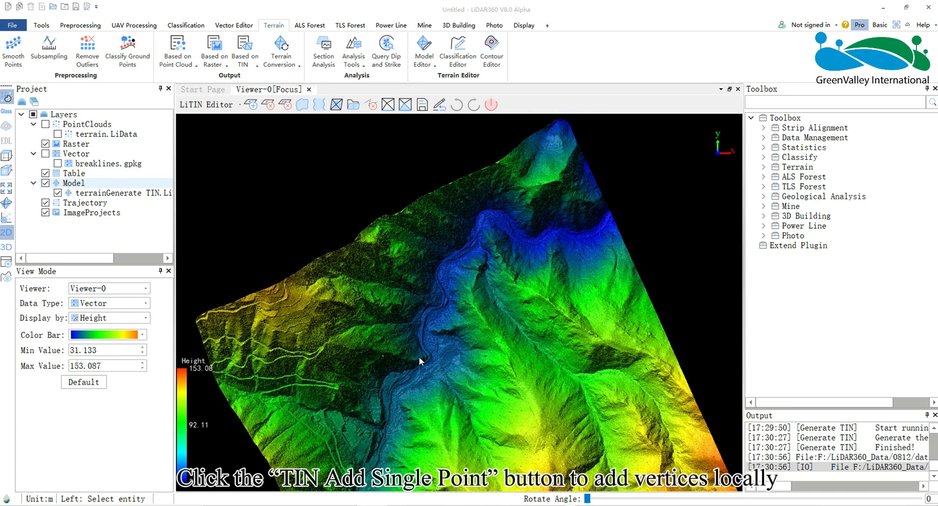
click(250, 106)
drag(415, 376, 474, 242)
click(606, 142)
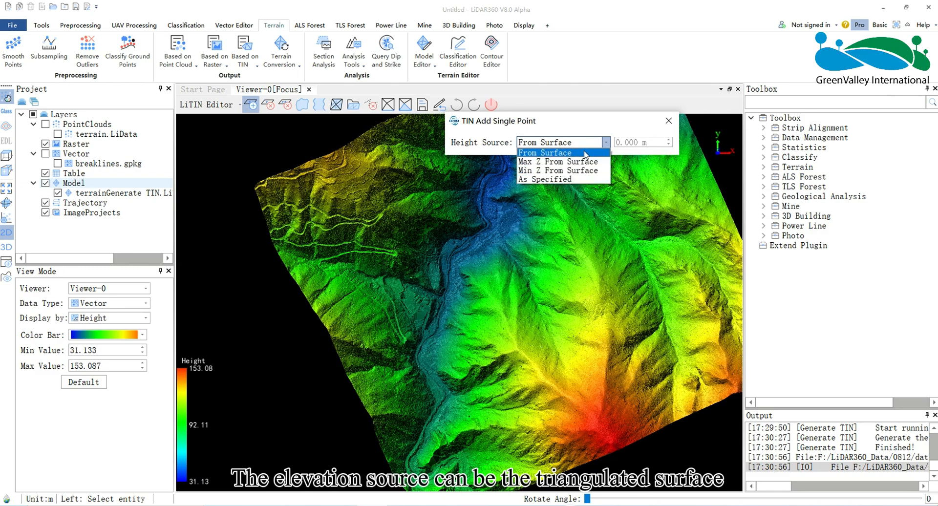
click(606, 142)
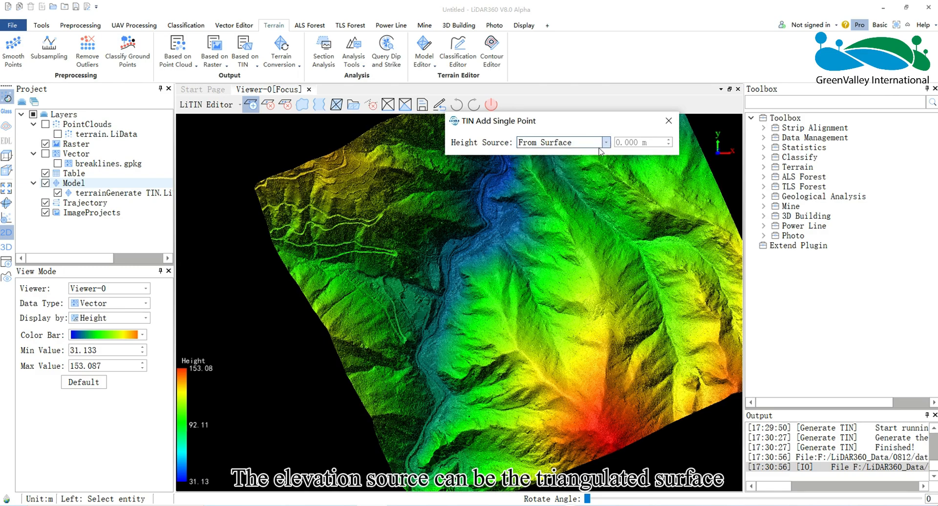
scroll(397, 295, up, 5)
scroll(474, 320, up, 5)
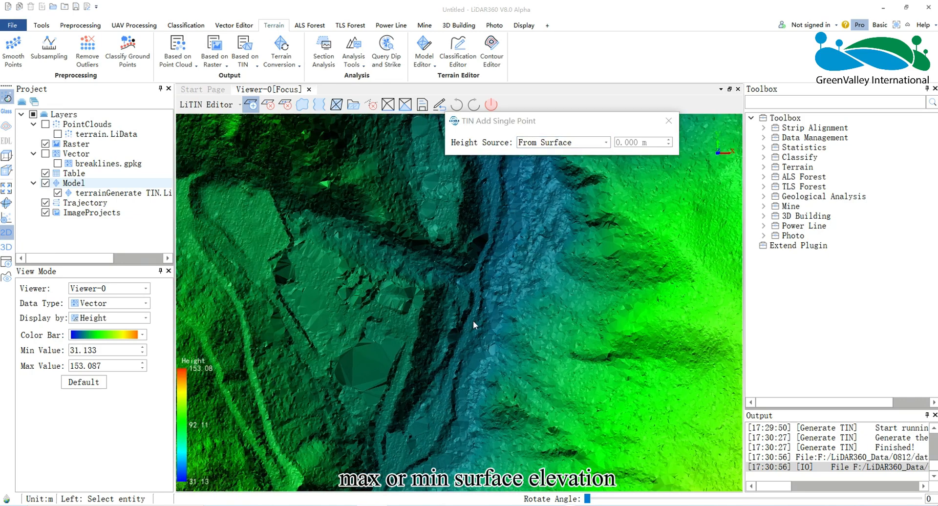
scroll(497, 262, up, 2)
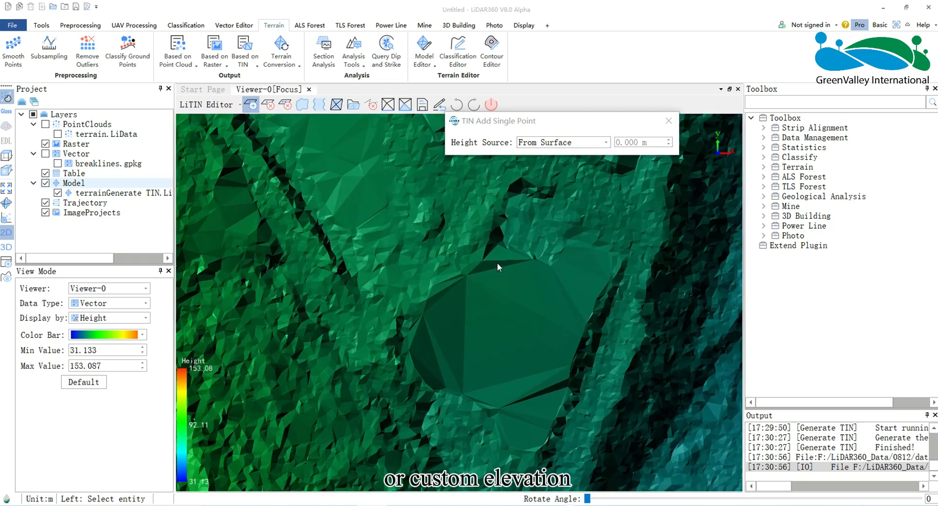
click(500, 342)
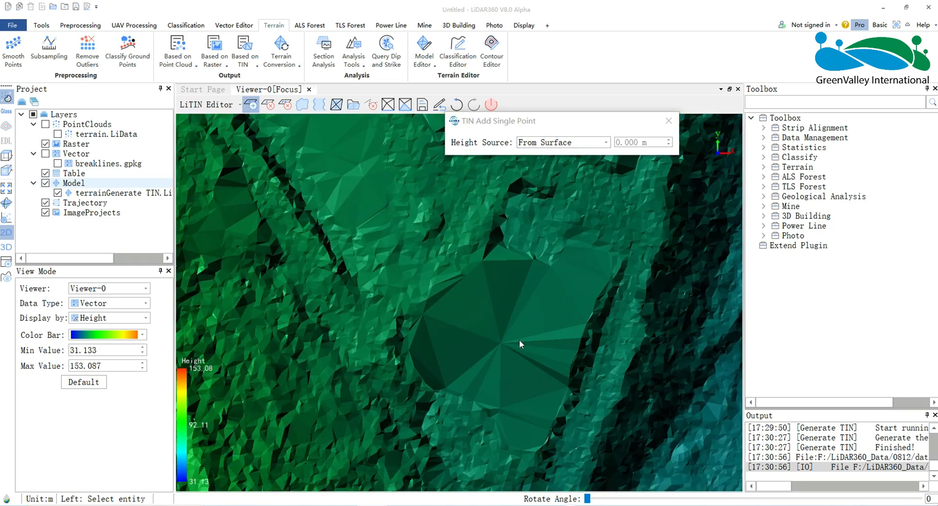
click(562, 299)
- Remove the two added vertices from the flat patch with TIN Delete Single Point
middle_drag(593, 283, 395, 336)
scroll(491, 338, down, 5)
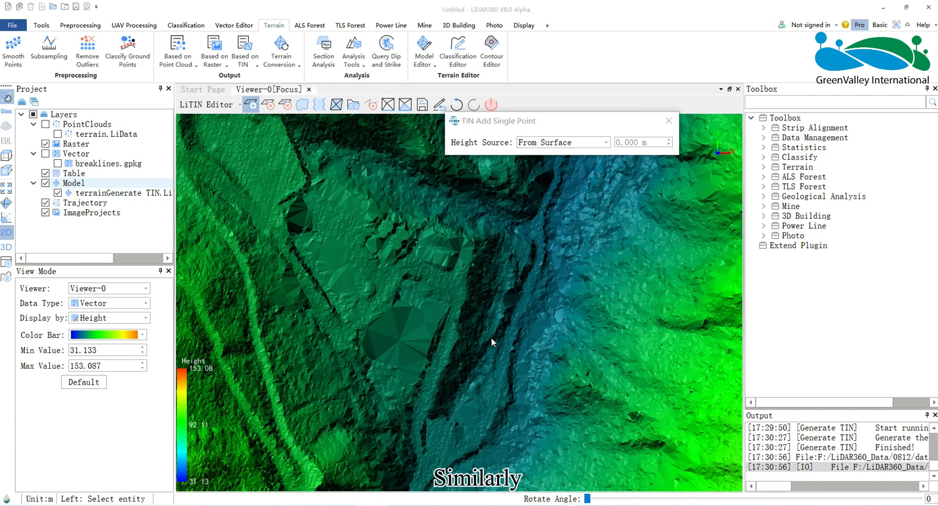
scroll(491, 338, up, 3)
scroll(491, 338, up, 3)
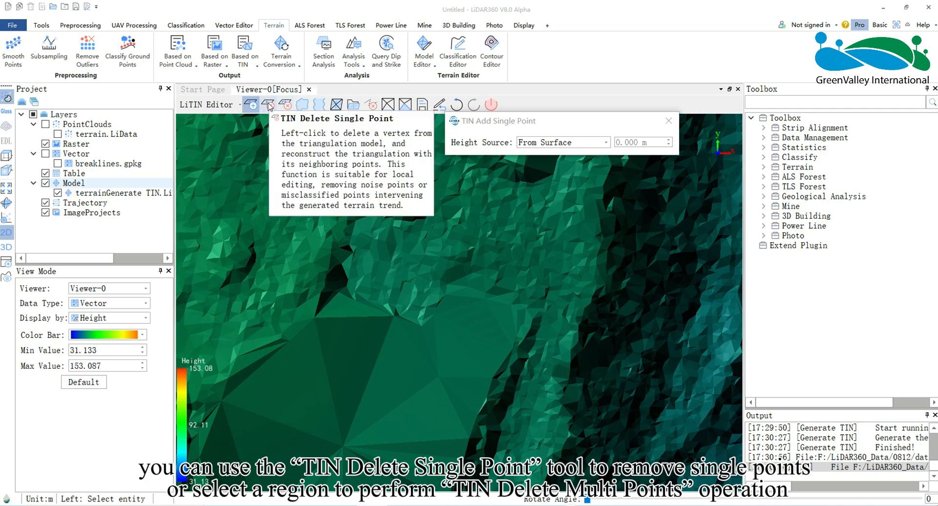
click(269, 106)
scroll(390, 318, up, 3)
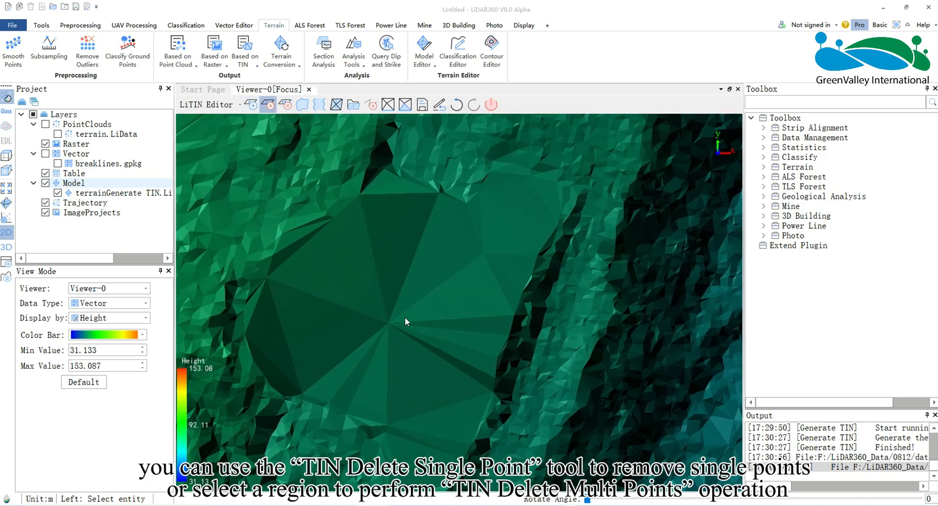
click(388, 322)
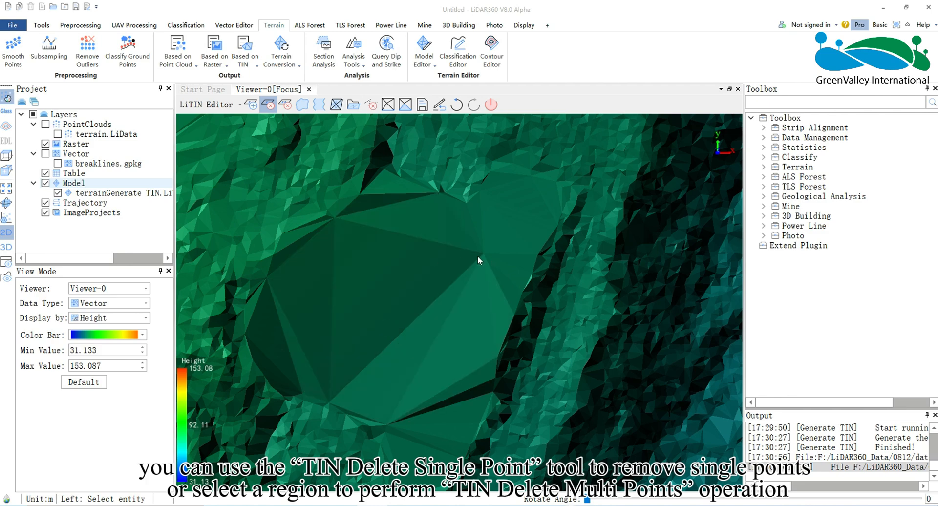
click(484, 251)
- Delete the vertices within a small polygon region north of the flat patch using TIN Delete Multi Points
scroll(562, 293, down, 3)
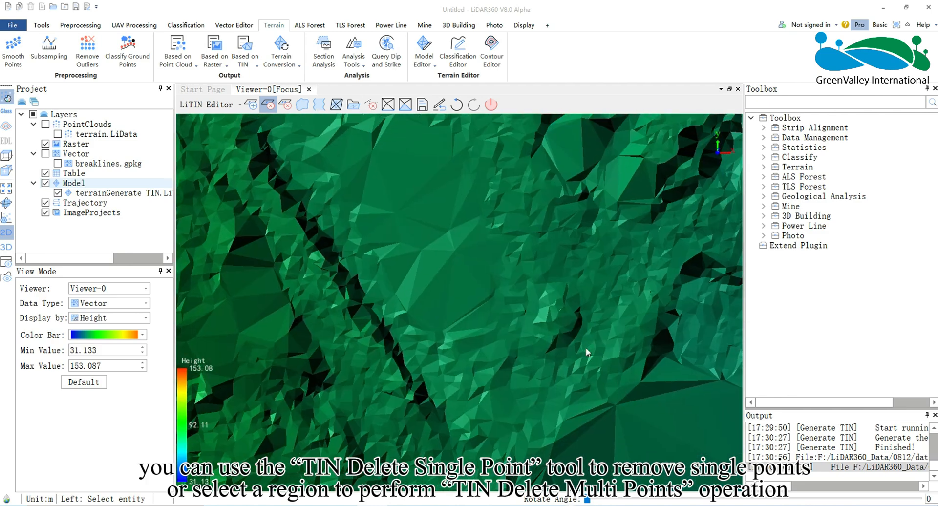
scroll(591, 332, up, 3)
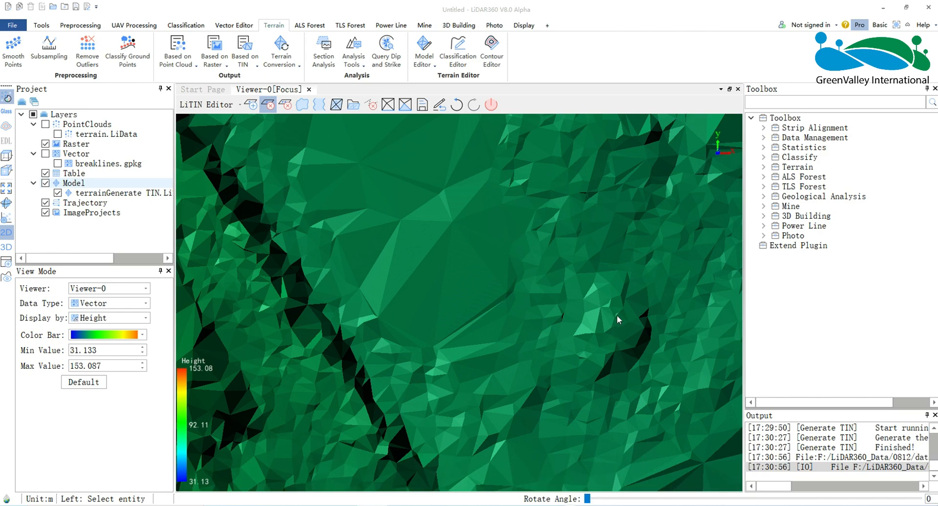
scroll(620, 318, up, 3)
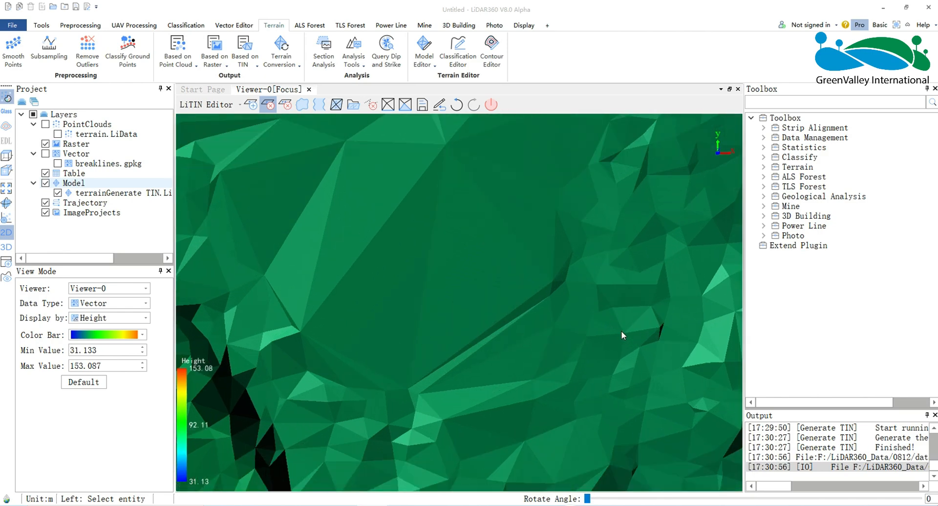
scroll(635, 294, down, 5)
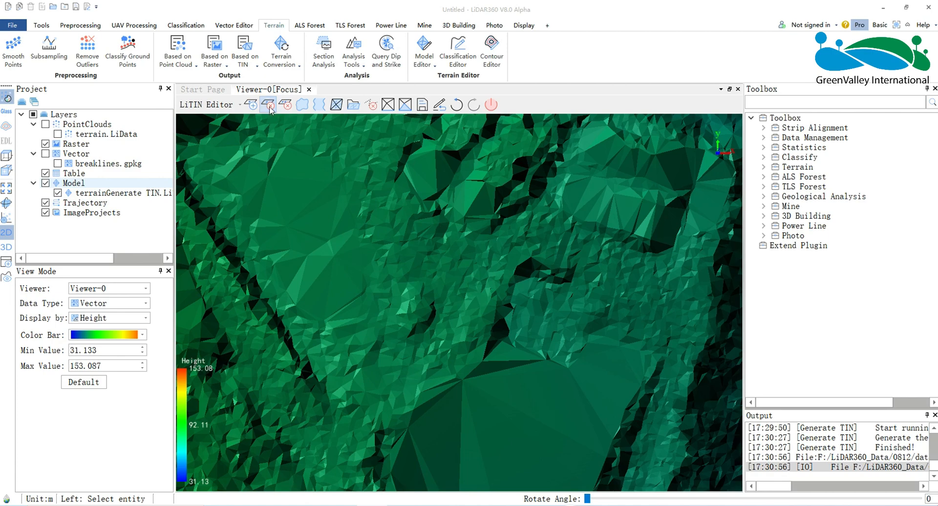
click(285, 105)
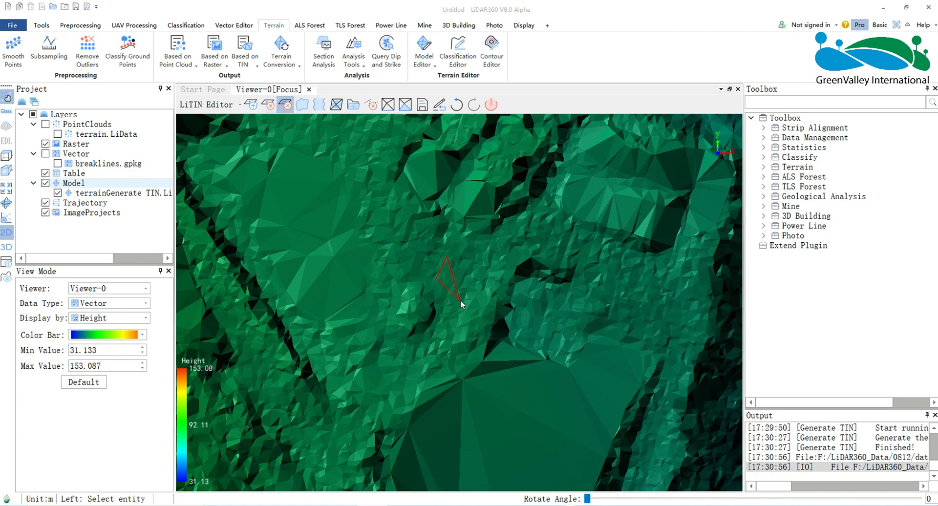
right_click(502, 263)
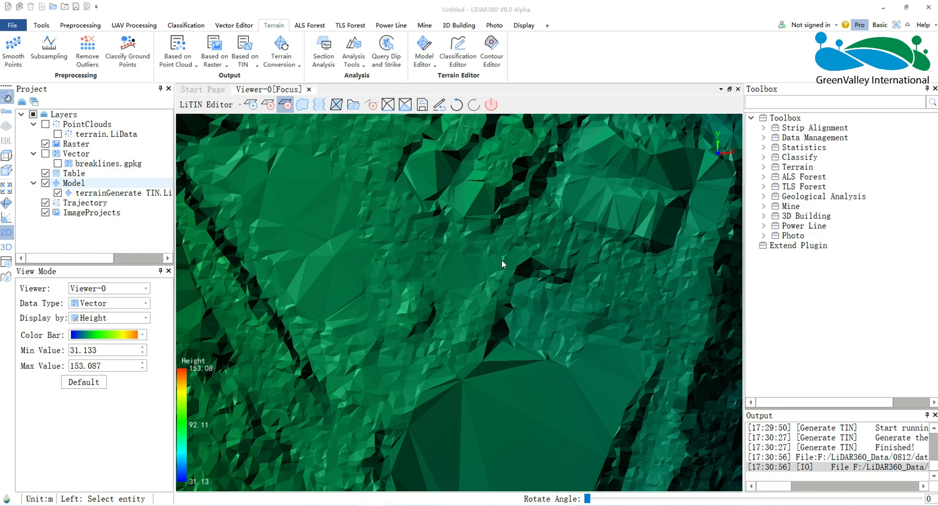
- Outline the dark-blue river bend with an eight-point polygon and add it as a Breakline of Water Area using Set Elevation
scroll(427, 230, down, 5)
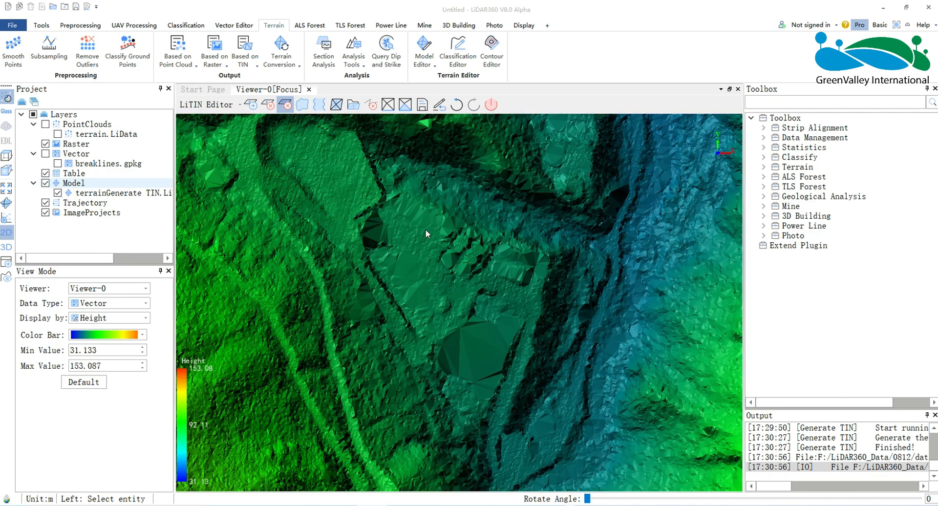
click(303, 107)
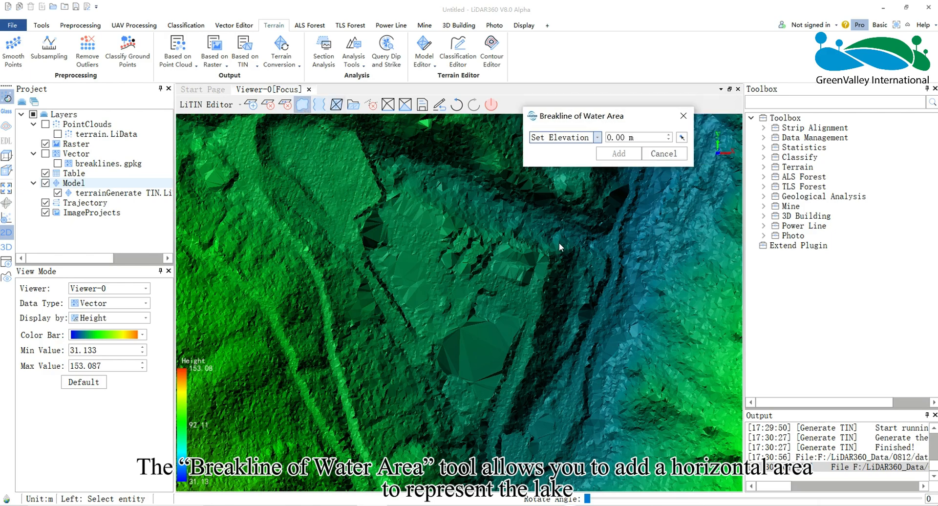
drag(541, 242, 479, 304)
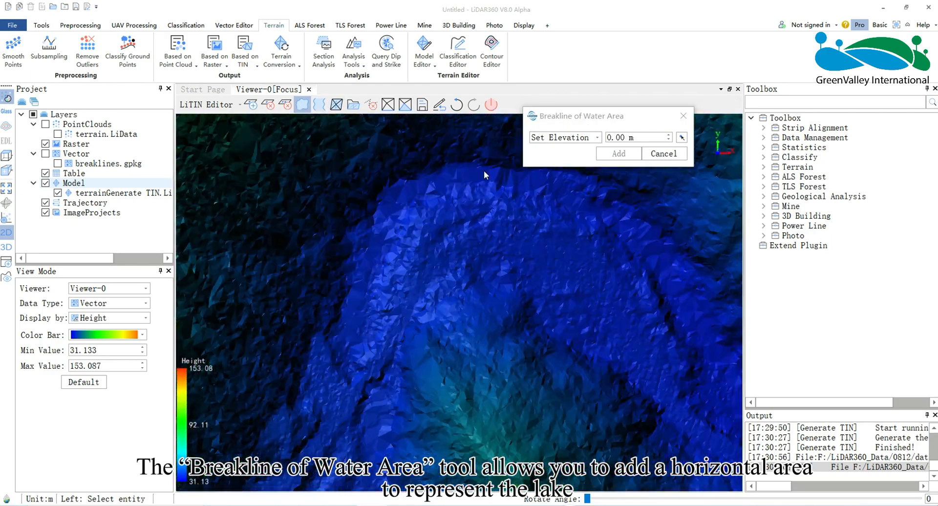
click(484, 171)
click(395, 182)
click(350, 270)
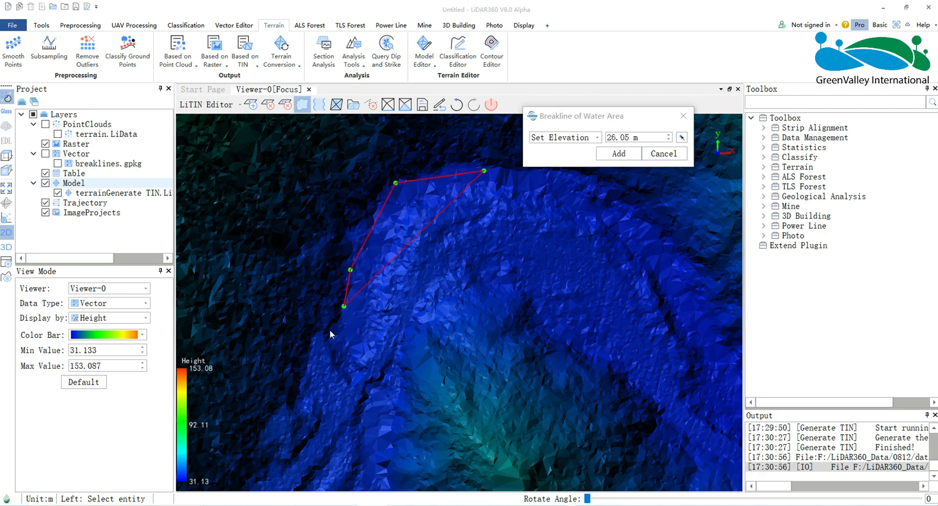
click(327, 329)
click(457, 266)
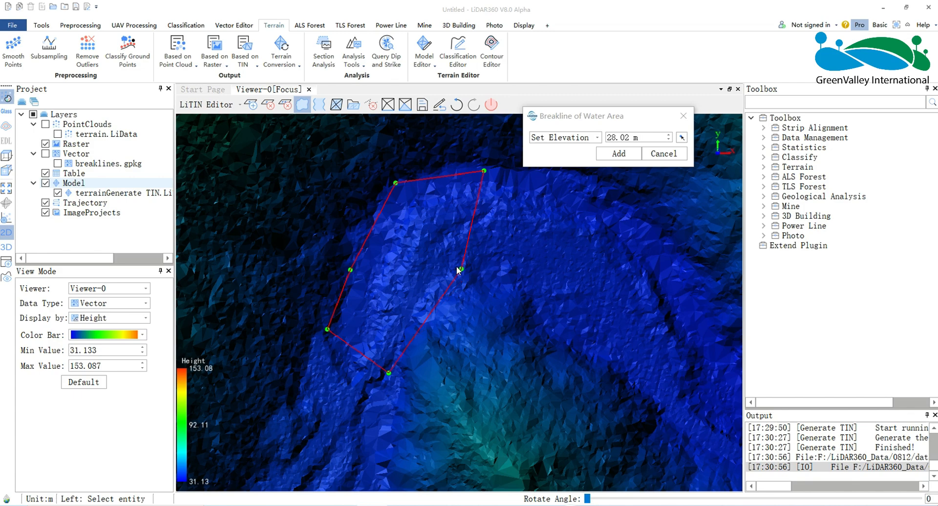
click(539, 308)
click(599, 175)
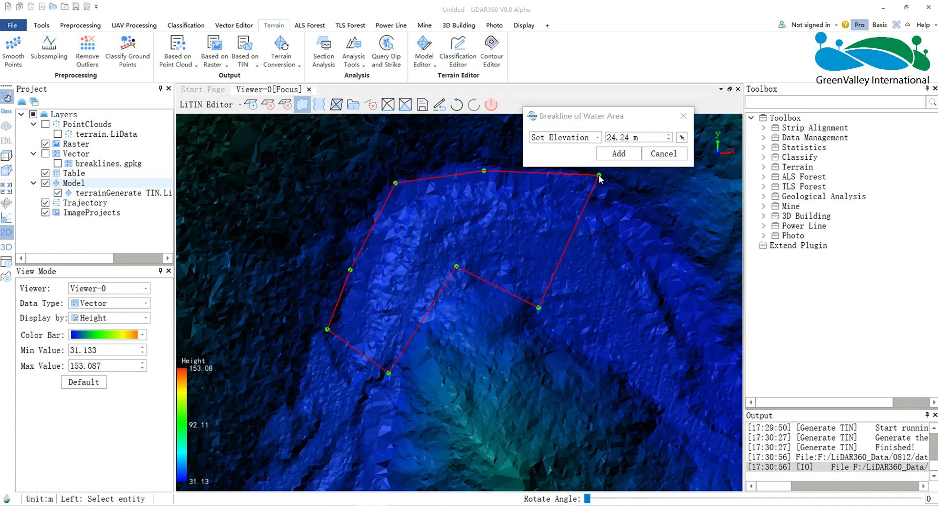
click(618, 153)
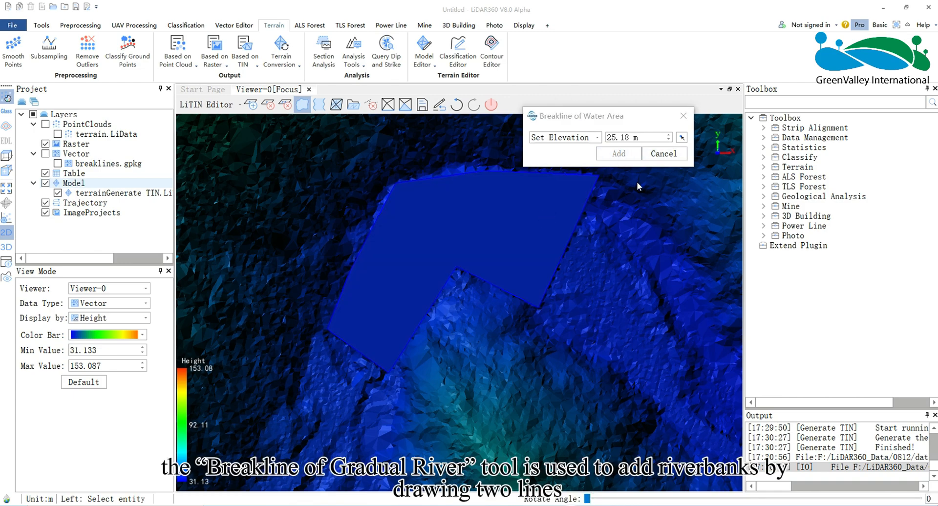
- Start a Breakline of Gradual River and draw the first boundary as a five-point line along the river's northern bank
click(320, 105)
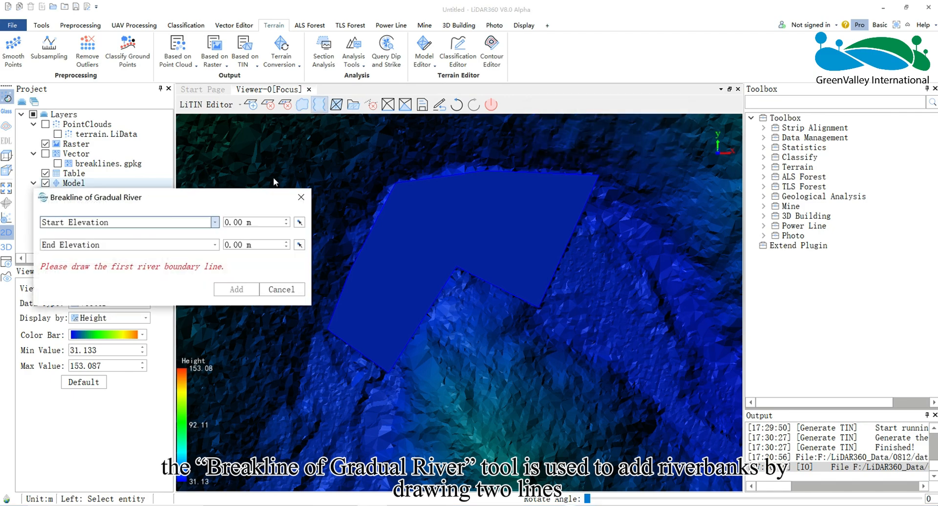
drag(222, 195, 252, 143)
scroll(552, 260, down, 5)
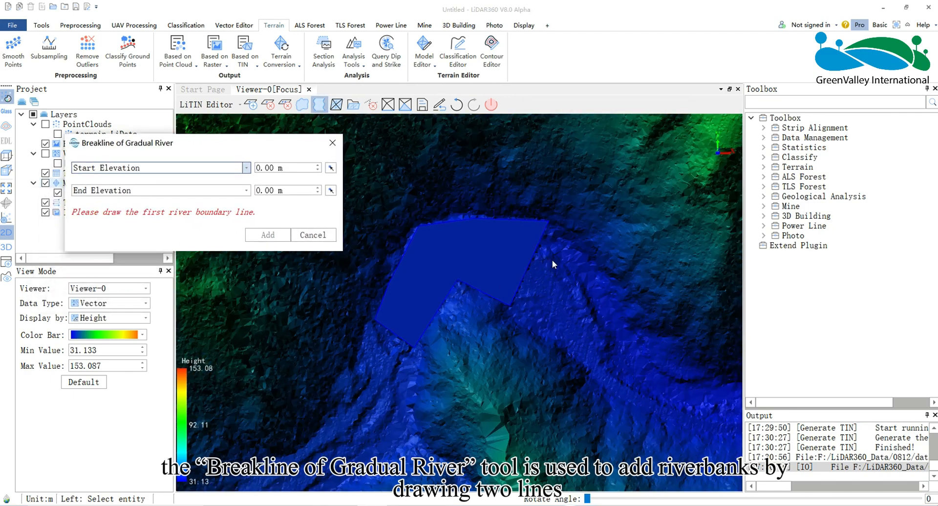
scroll(541, 275, up, 6)
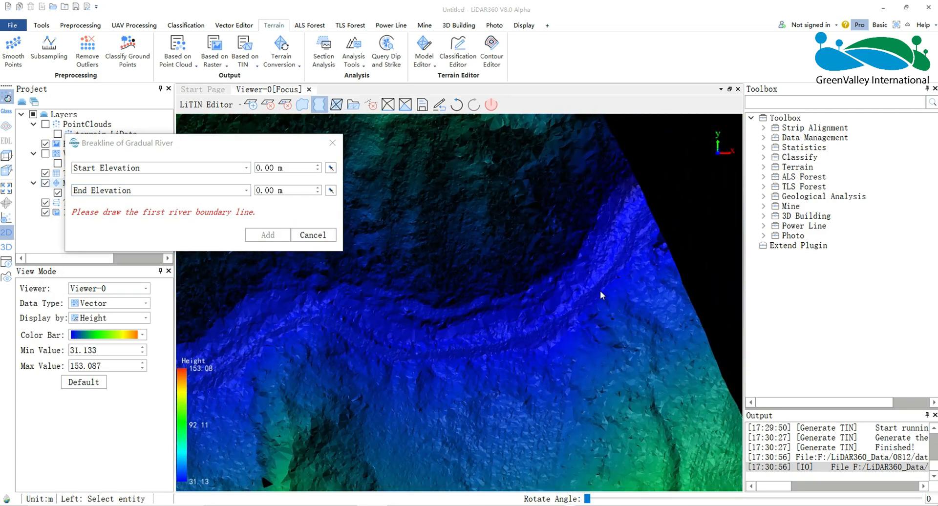
click(482, 309)
click(423, 324)
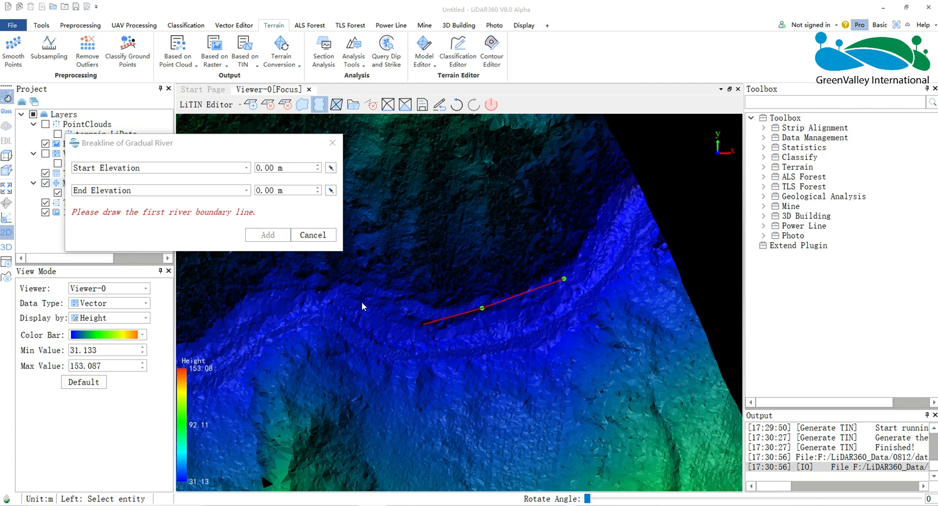
click(292, 286)
right_click(291, 286)
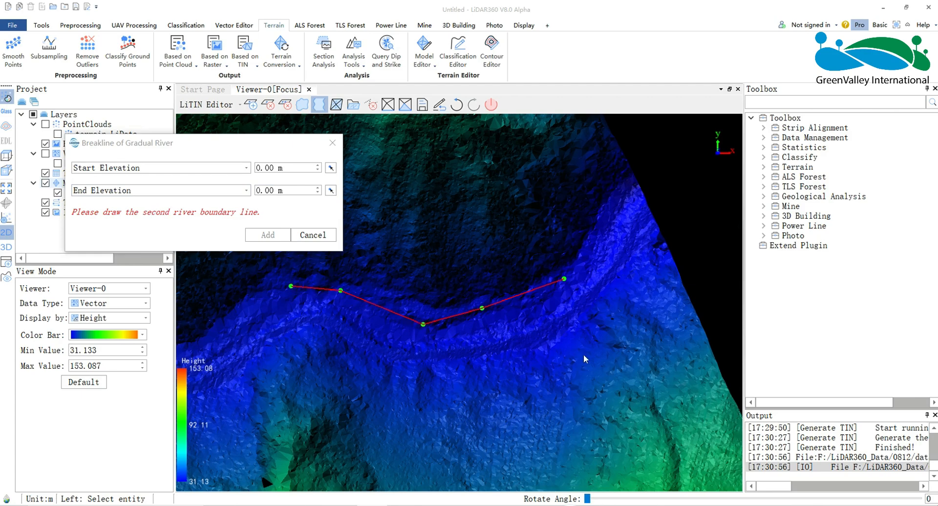
- Draw the second river boundary as a six-point line along the southern bank, running the same way as the first
click(527, 343)
click(363, 347)
click(277, 328)
right_click(278, 328)
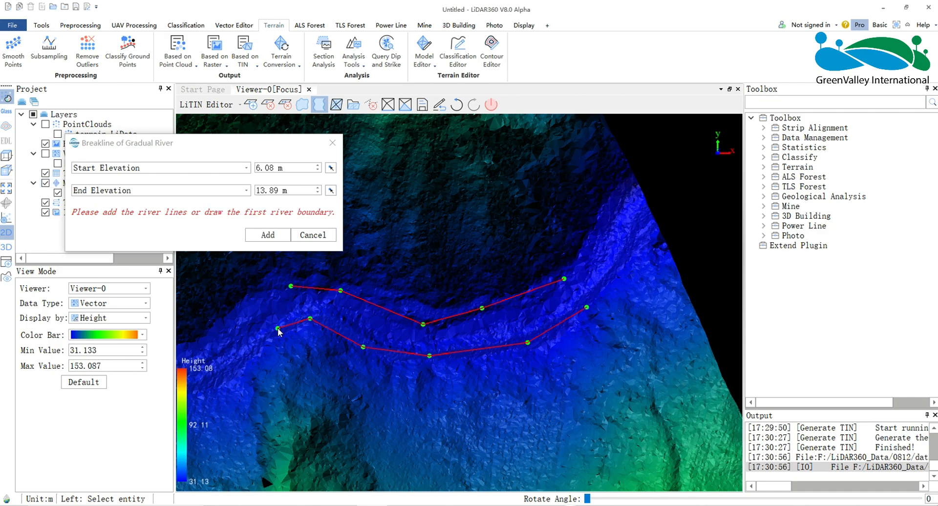
- Add the gradual river breakline from the two drawn boundaries and close its settings
click(275, 239)
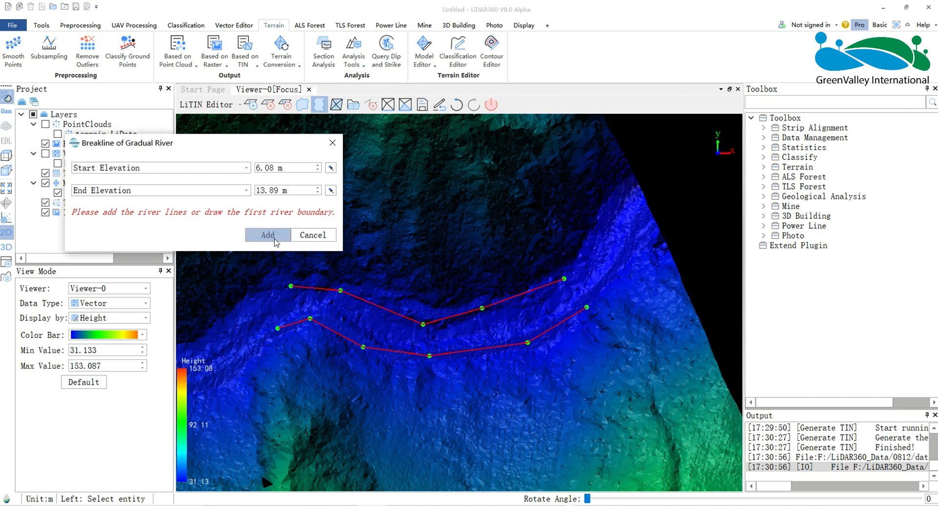
click(309, 236)
- Draw a linear breakline of type Hard Breakline down the narrow valley south of the river bend and add it to the TIN
click(337, 104)
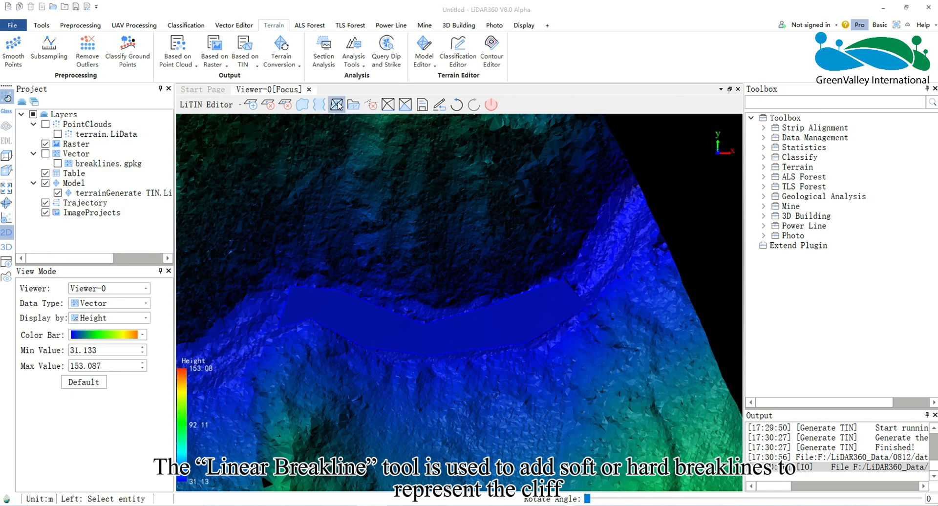
click(374, 216)
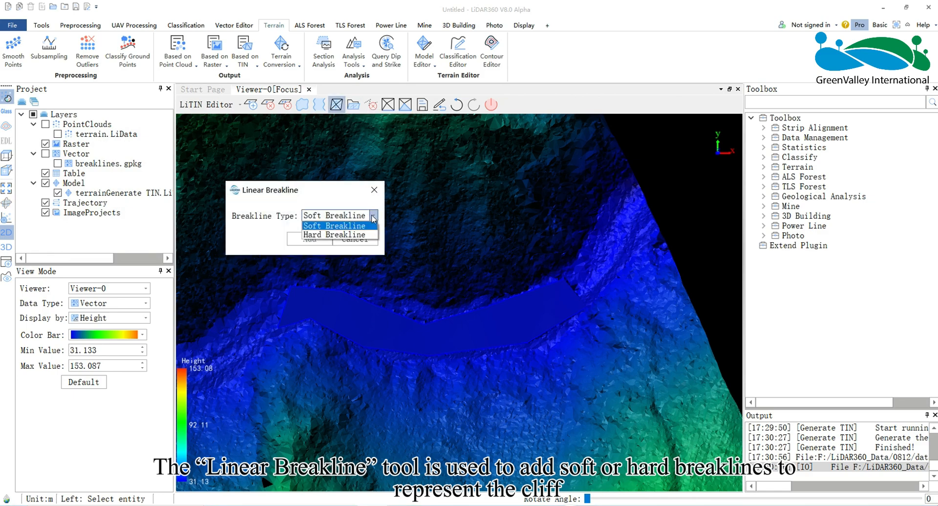
click(327, 235)
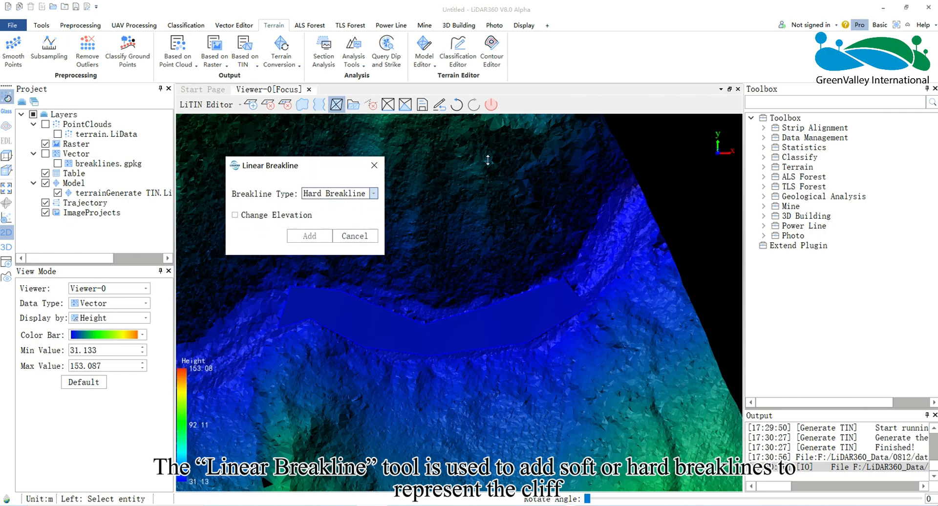
scroll(488, 160, down, 10)
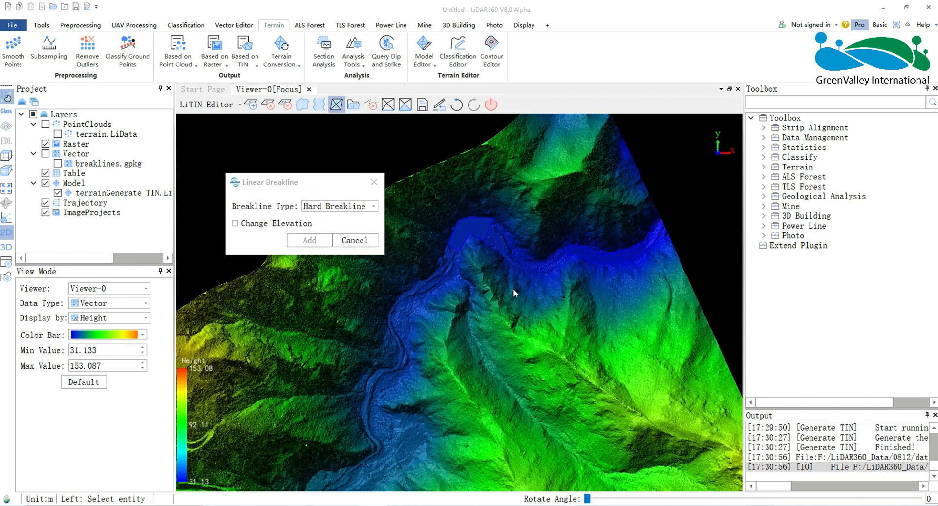
scroll(491, 327, up, 8)
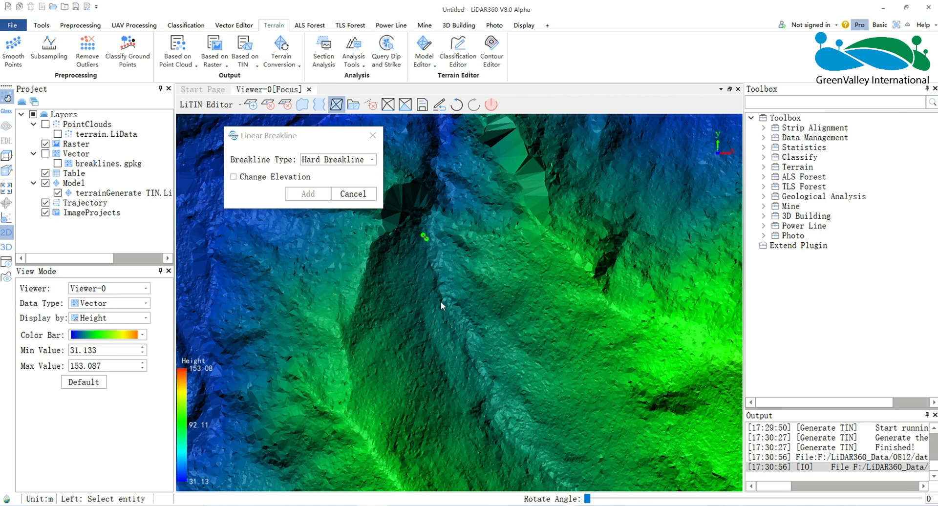
click(472, 353)
middle_drag(497, 424, 497, 378)
click(313, 195)
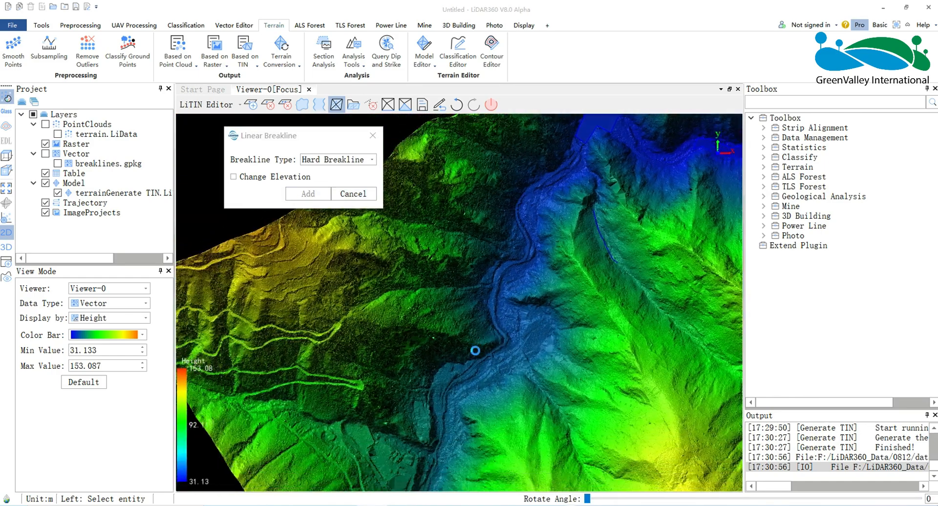
- Add a second hard breakline as a four-point line along the dark scarp west of the river, and finish the Linear Breakline tool
scroll(425, 306, up, 3)
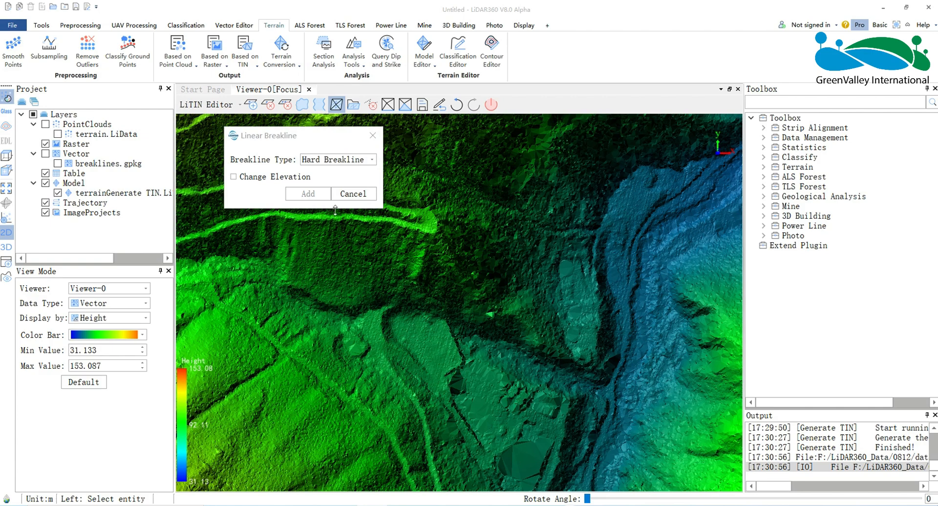
click(405, 309)
click(451, 322)
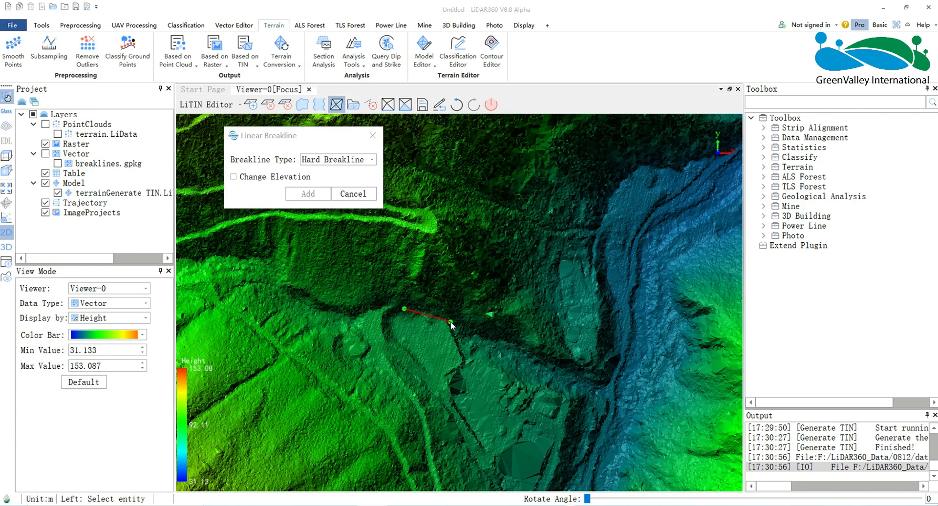
click(563, 361)
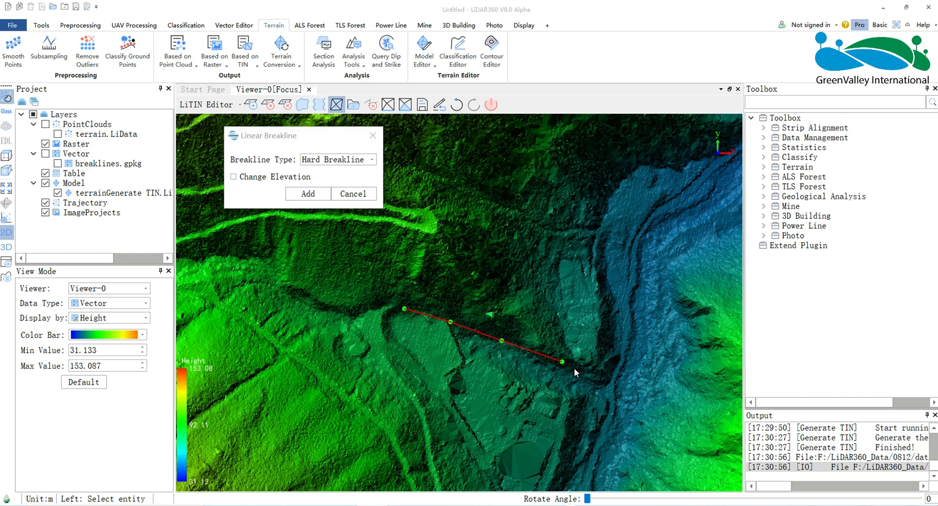
click(308, 195)
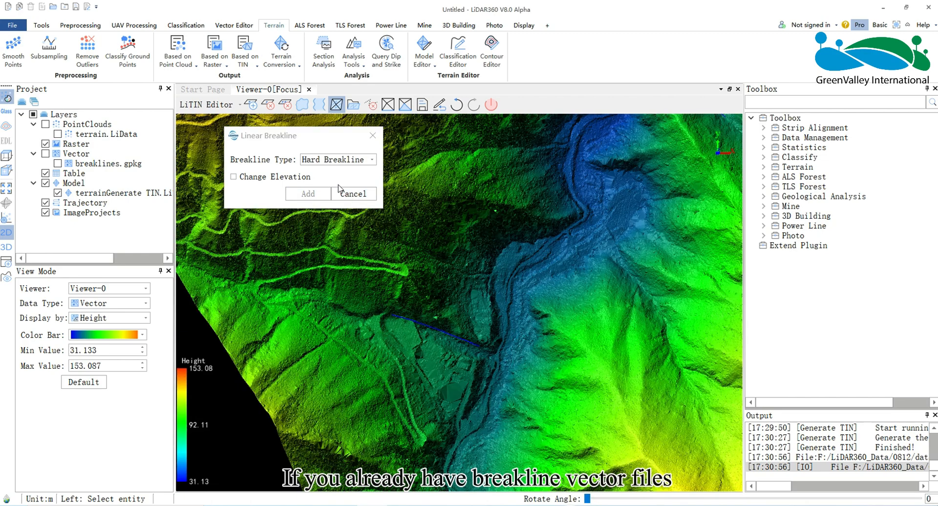
click(353, 193)
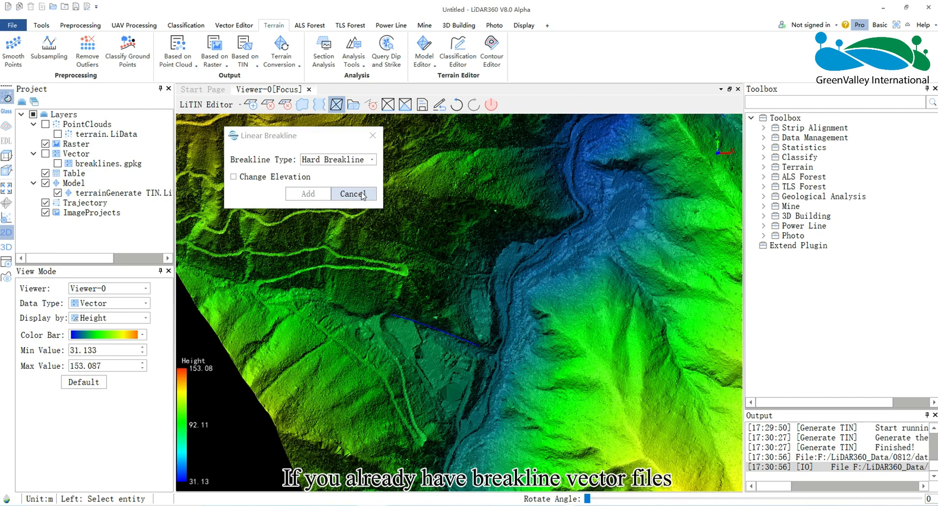
- Import the breaklines file using layer 0_polygon, area type Flat and elevation Average
click(353, 105)
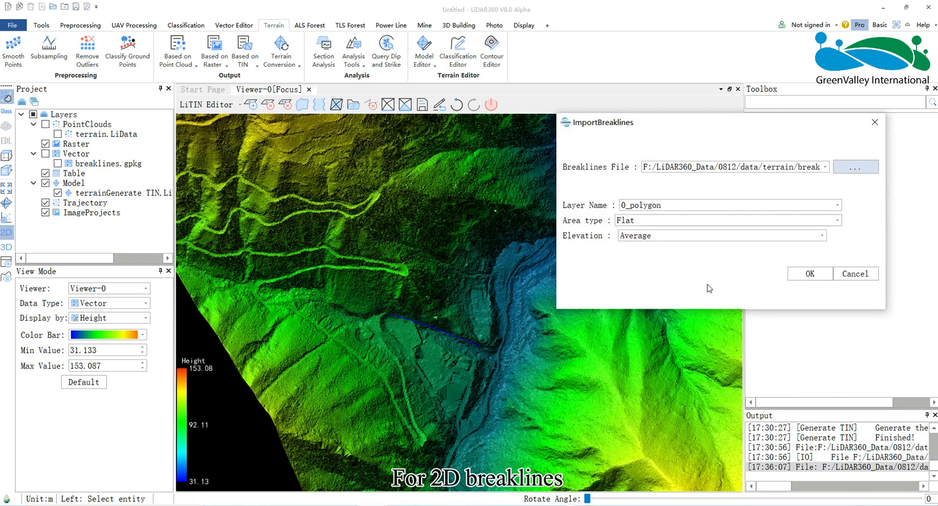
click(837, 220)
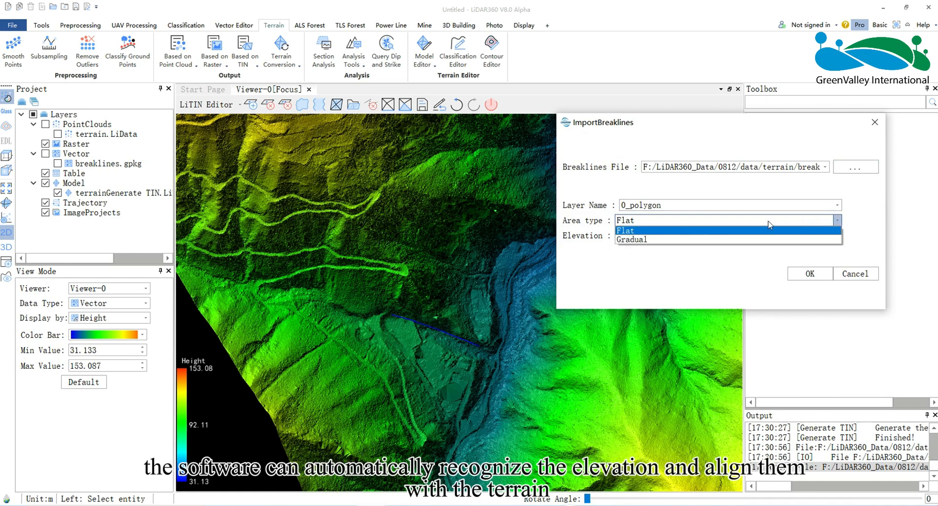
click(635, 230)
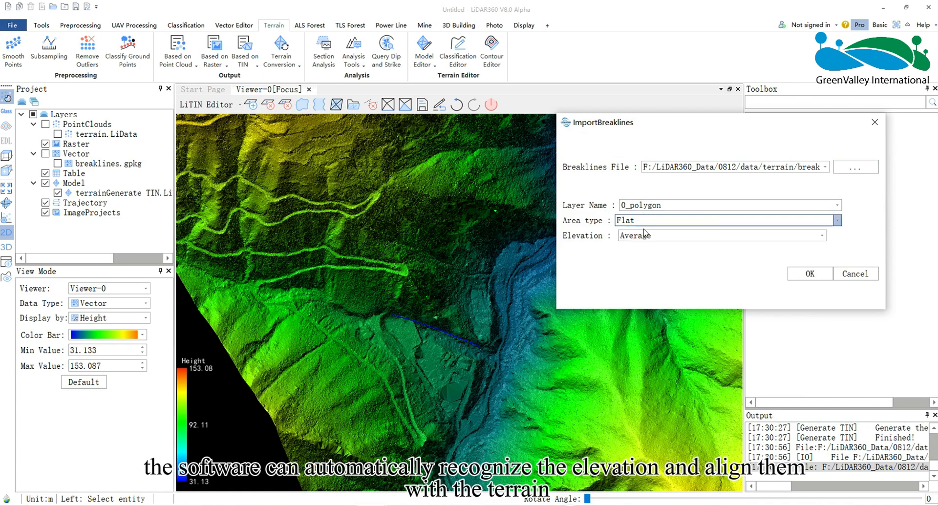
click(645, 235)
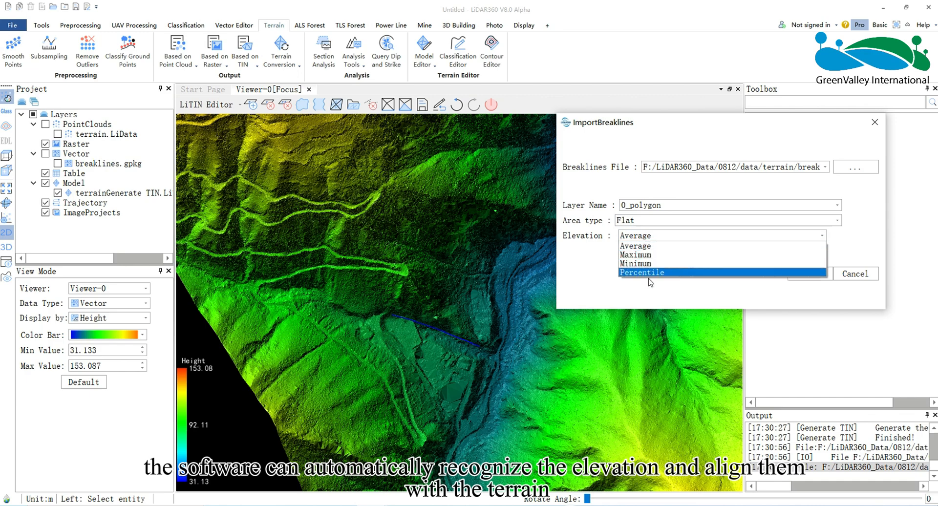
click(645, 246)
click(810, 274)
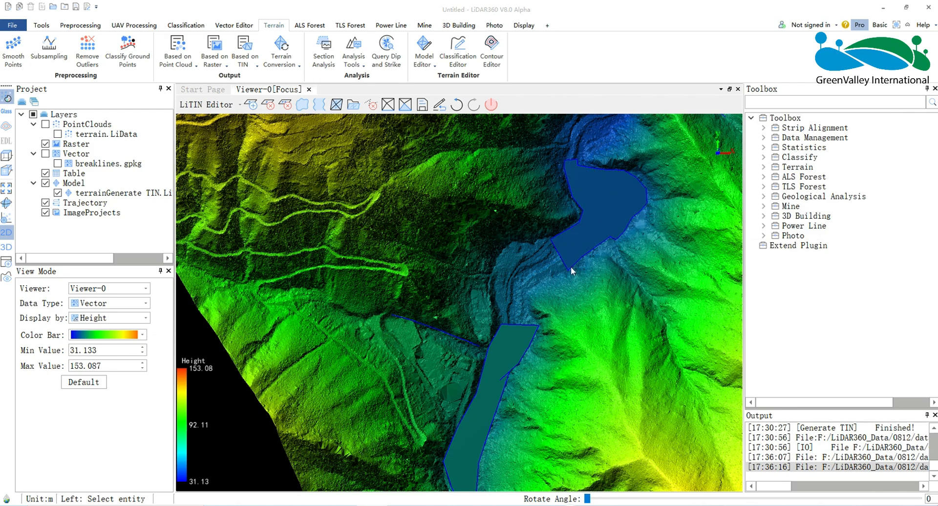
- Delete the imported polygon breakline at the river bend with TIN Delete Breakline, and undo the deletion
scroll(514, 371, down, 2)
scroll(482, 281, up, 4)
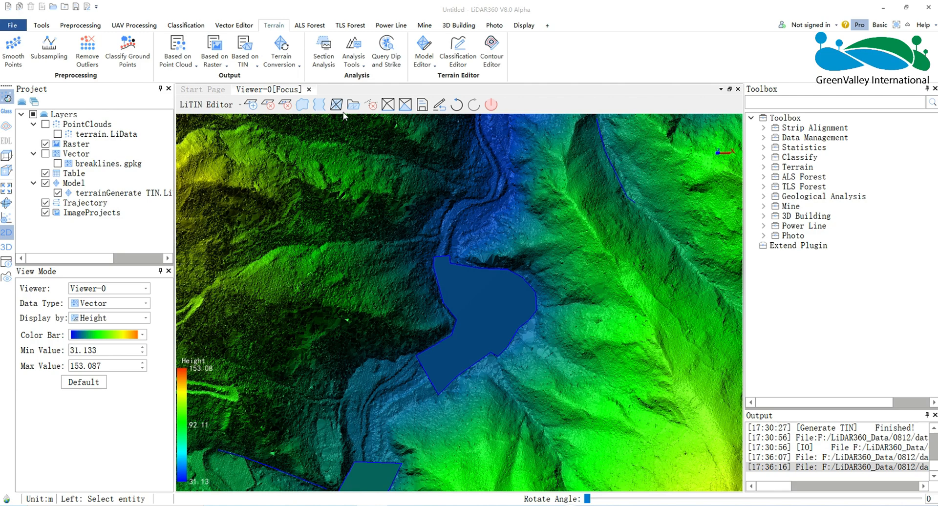
click(371, 105)
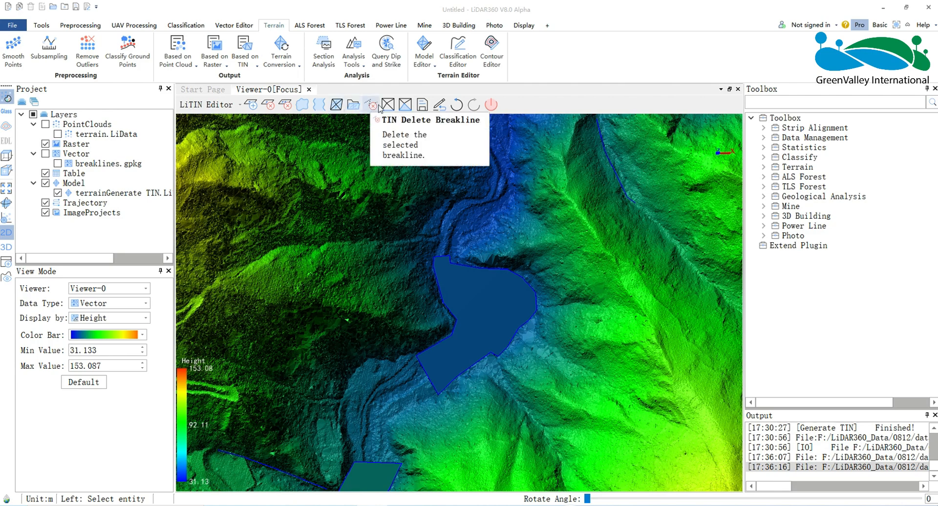
click(491, 302)
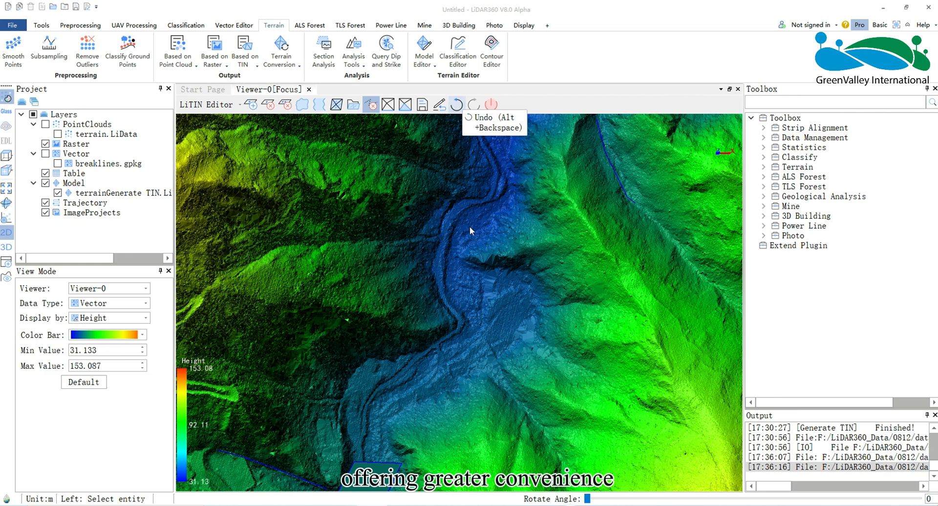
scroll(467, 253, down, 3)
right_drag(482, 267, 491, 188)
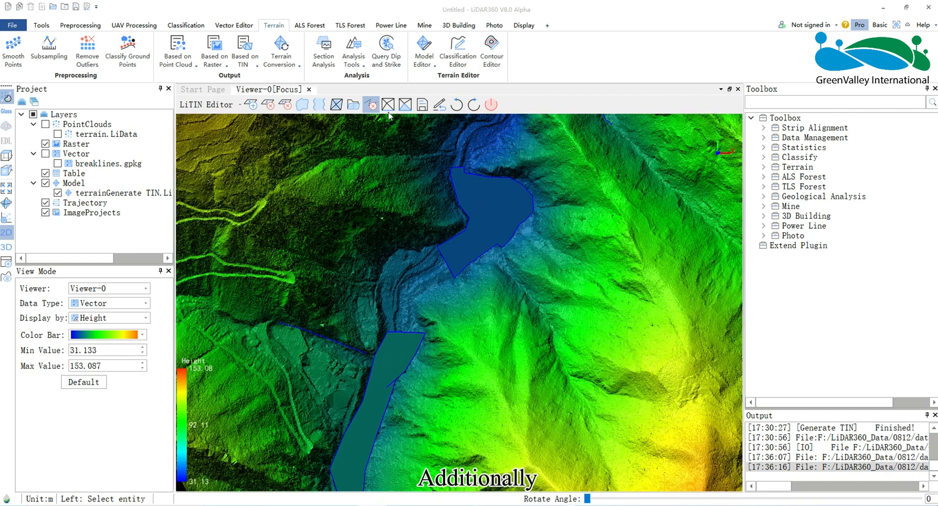
- Highlight a single triangle edge on the slope south of the river-bend polygon using TIN Select Edge
click(388, 104)
scroll(555, 265, up, 8)
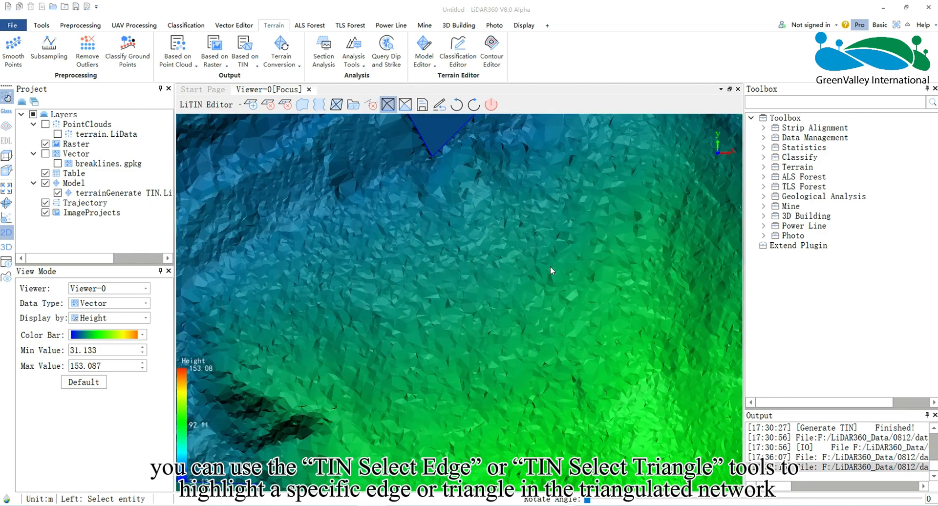
scroll(498, 288, up, 2)
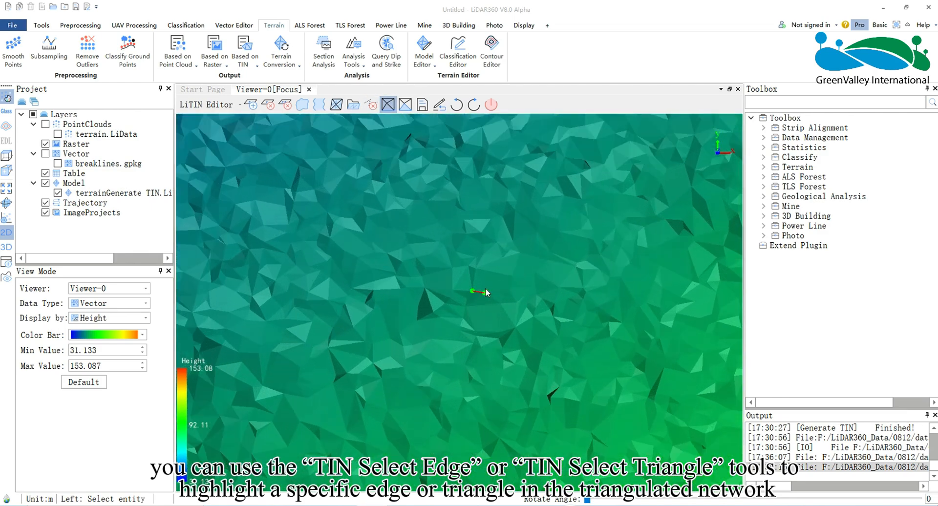
scroll(489, 274, up, 5)
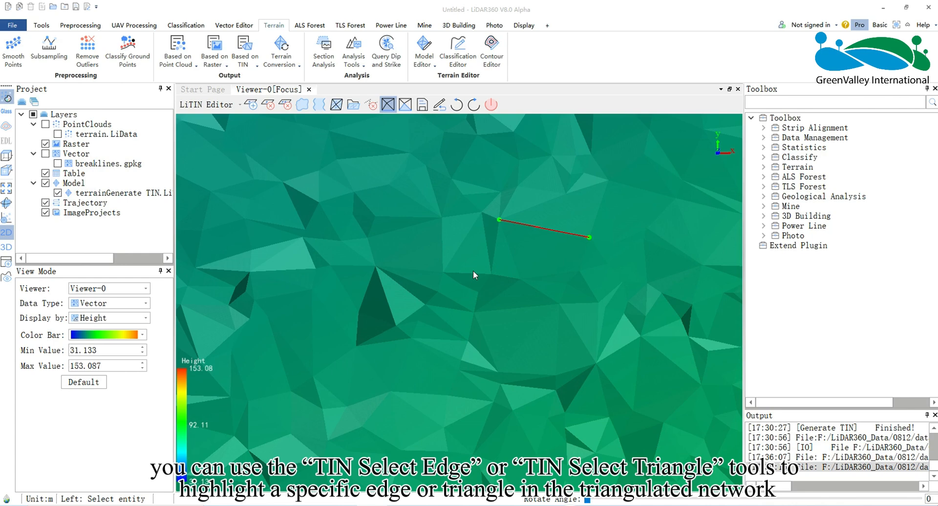
click(424, 268)
- Highlight several individual triangles on the same slope one after another using TIN Select Triangle
click(405, 106)
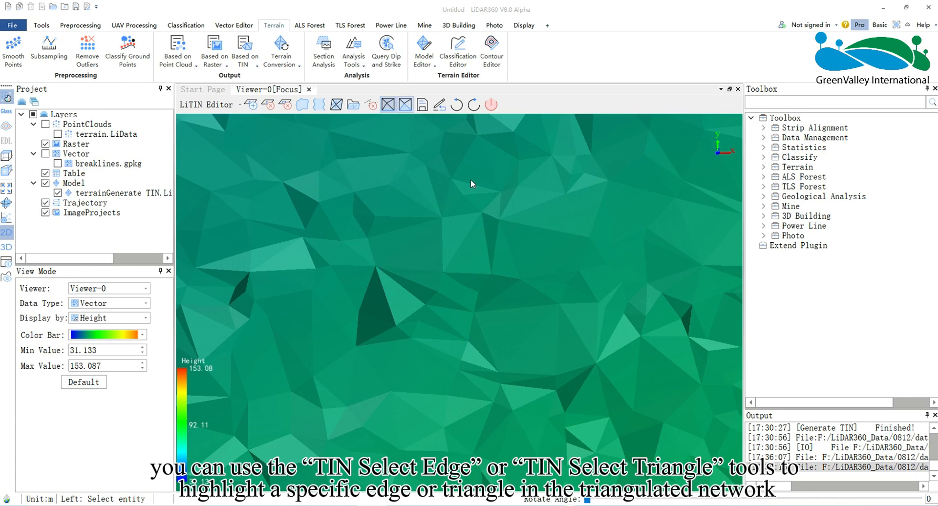
click(527, 324)
click(538, 355)
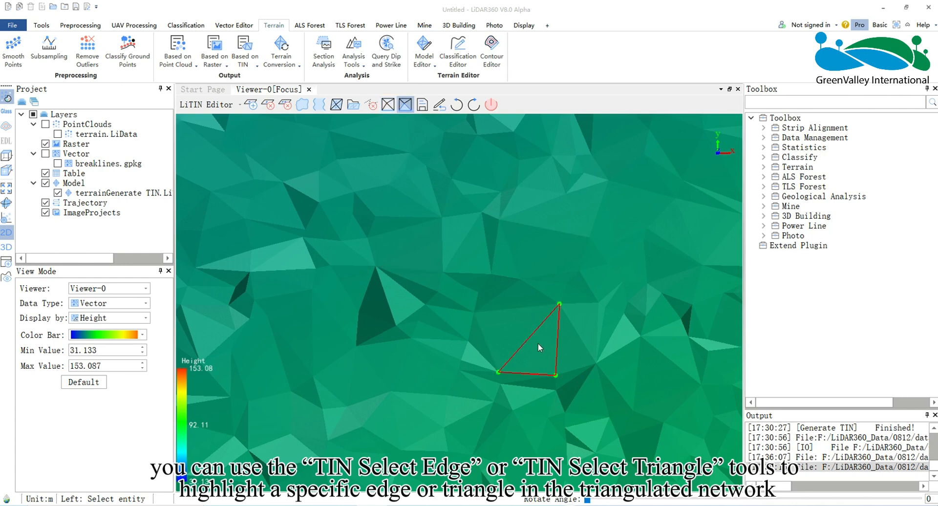
click(553, 216)
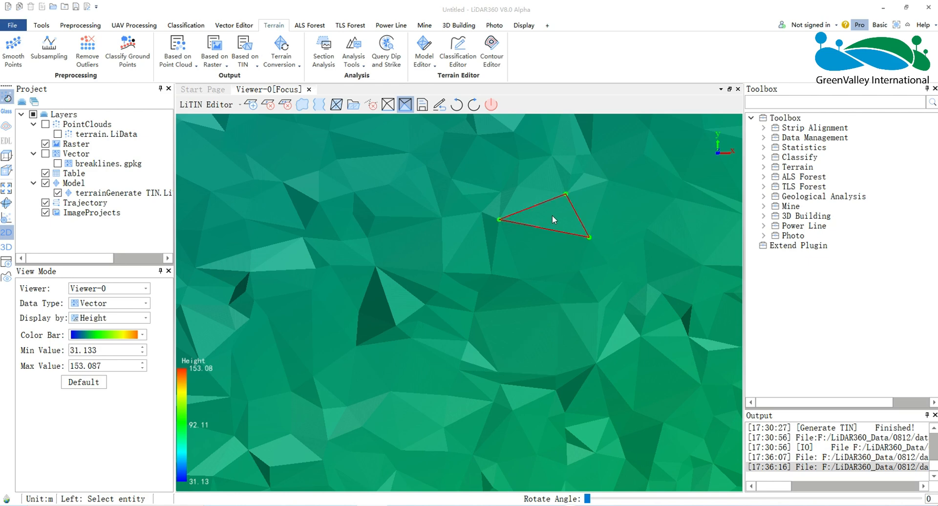
click(585, 200)
- Save the TIN editing results to the LiTin file and turn off the triangle selection tool
scroll(565, 230, down, 5)
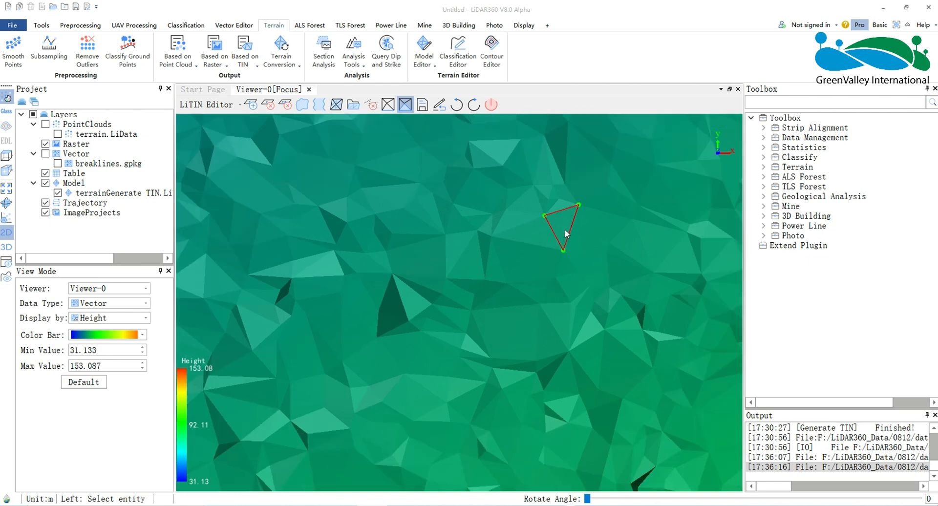
scroll(561, 232, down, 1)
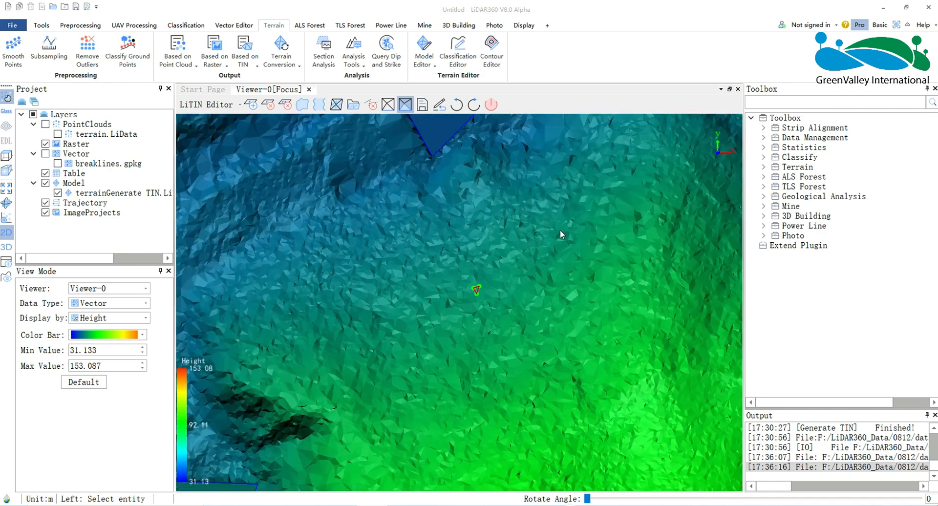
scroll(560, 230, down, 2)
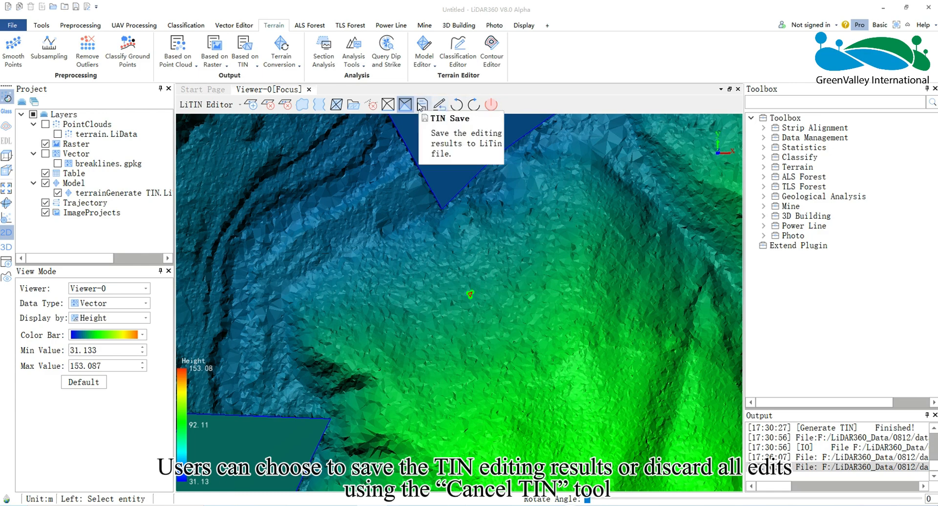
click(421, 105)
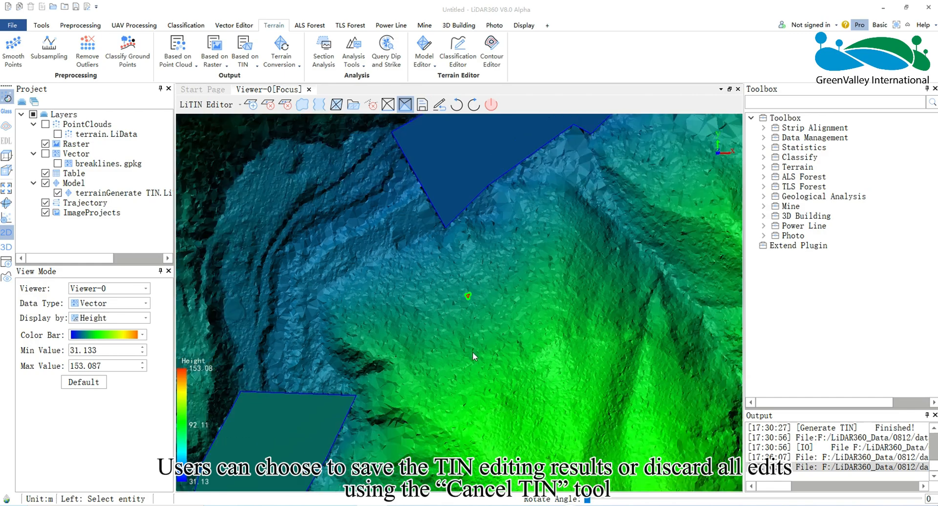
scroll(473, 341, down, 3)
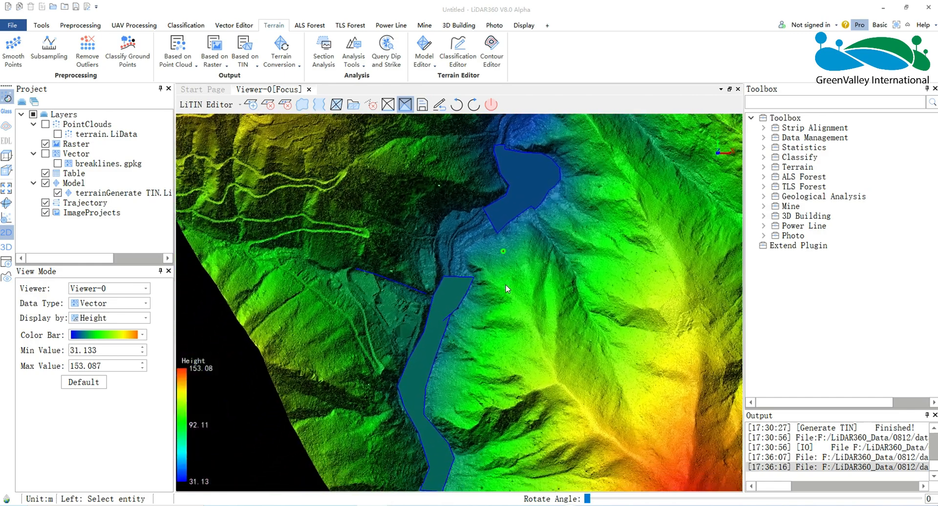
click(405, 105)
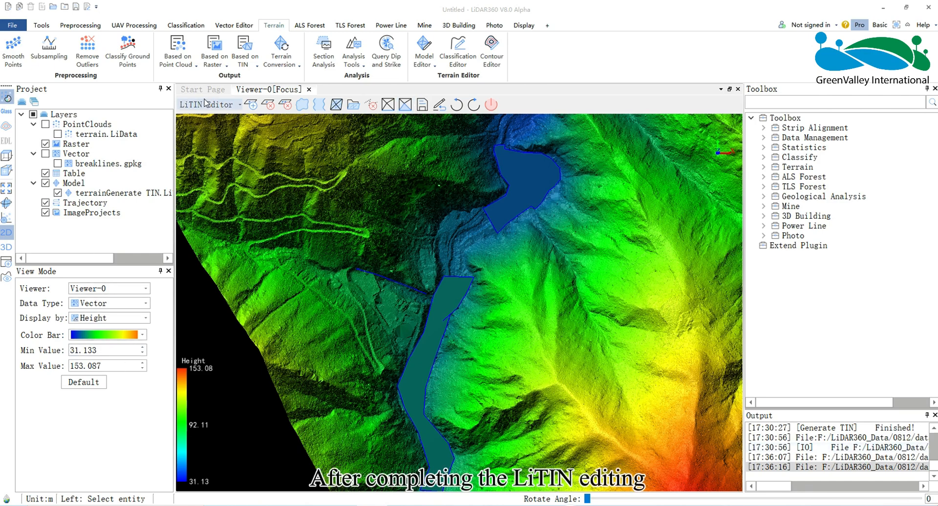
- End the LiTIN editing session and close the LiTIN Editor toolbar, confirming the exit
click(219, 106)
click(195, 125)
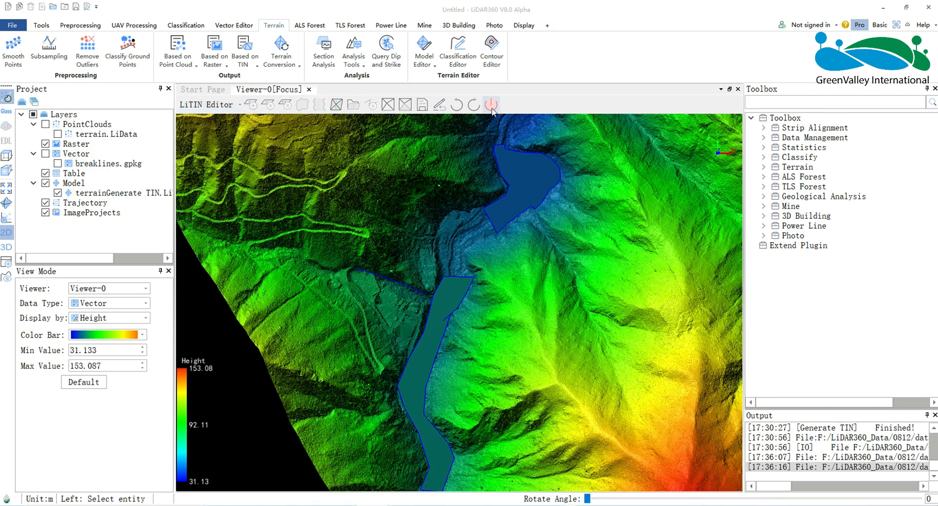
click(491, 106)
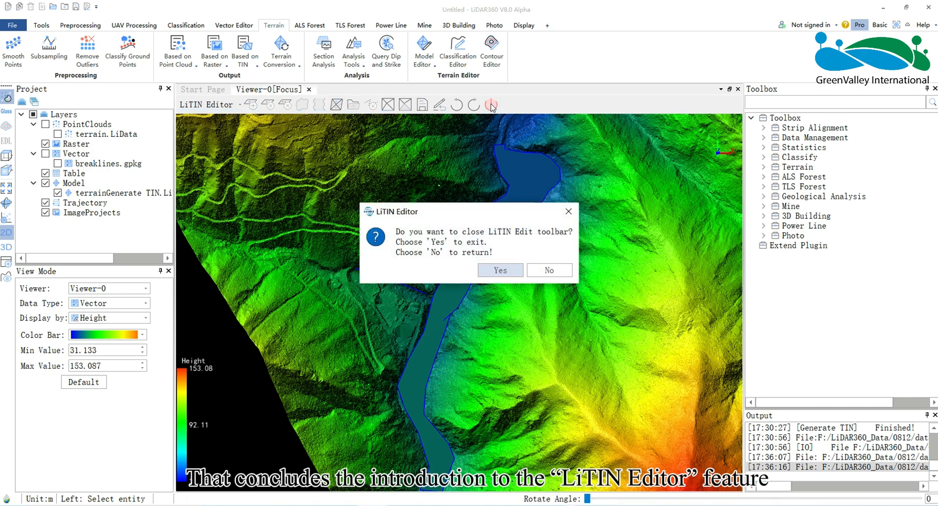
click(500, 271)
scroll(478, 238, down, 3)
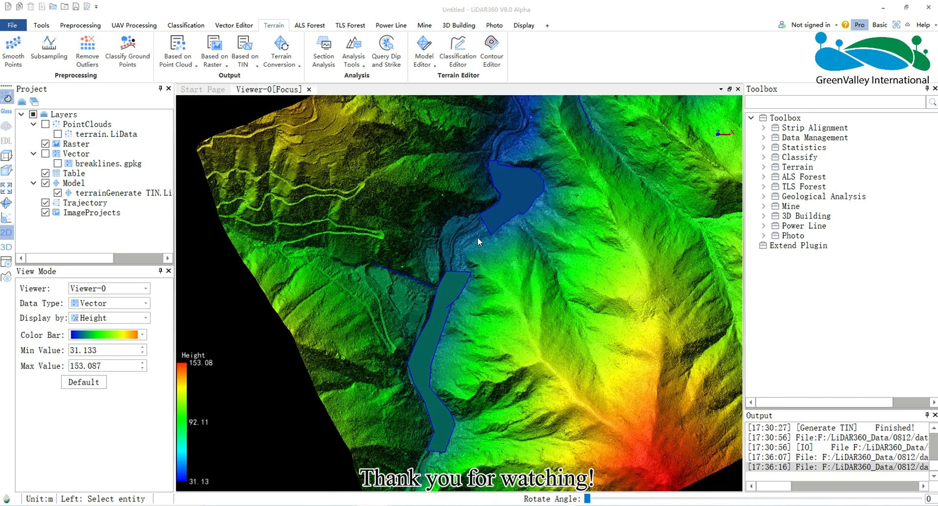